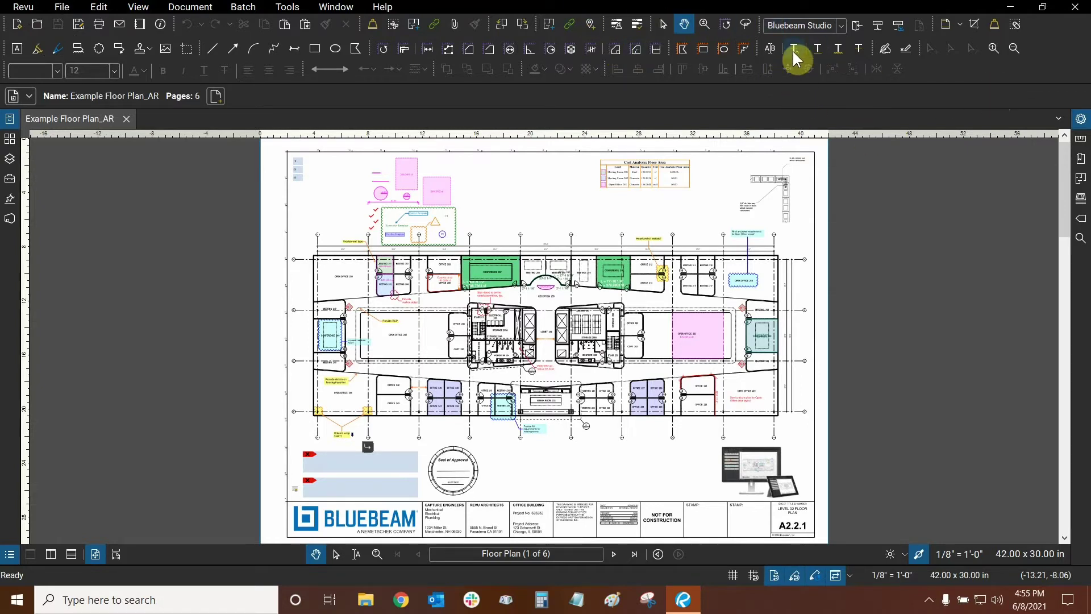
# - Turn on the Form toolbar in the current profile
pyautogui.rightClick(917, 67)
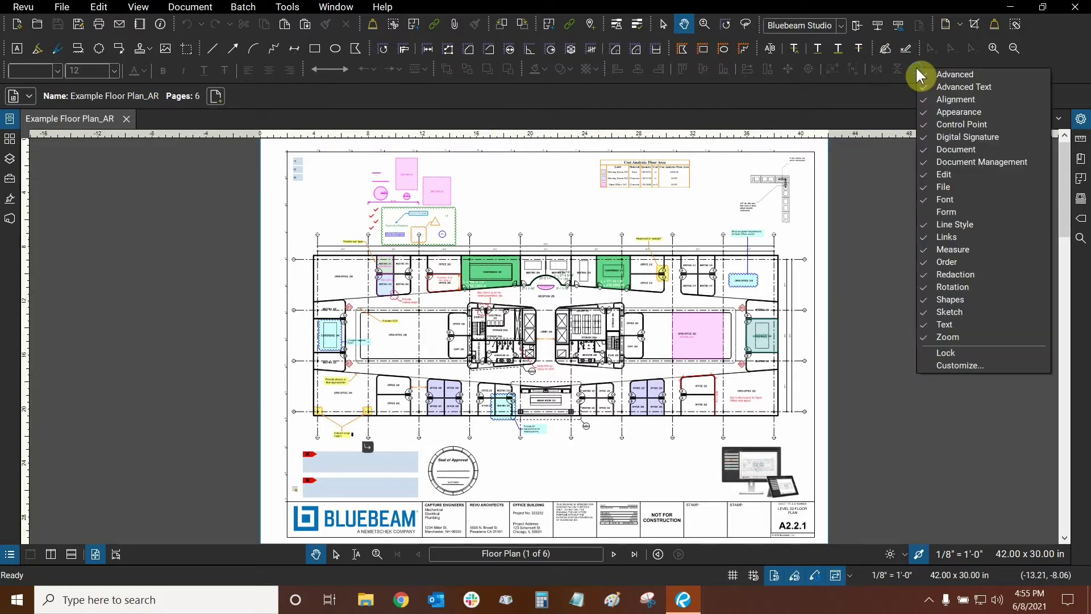
pyautogui.click(963, 213)
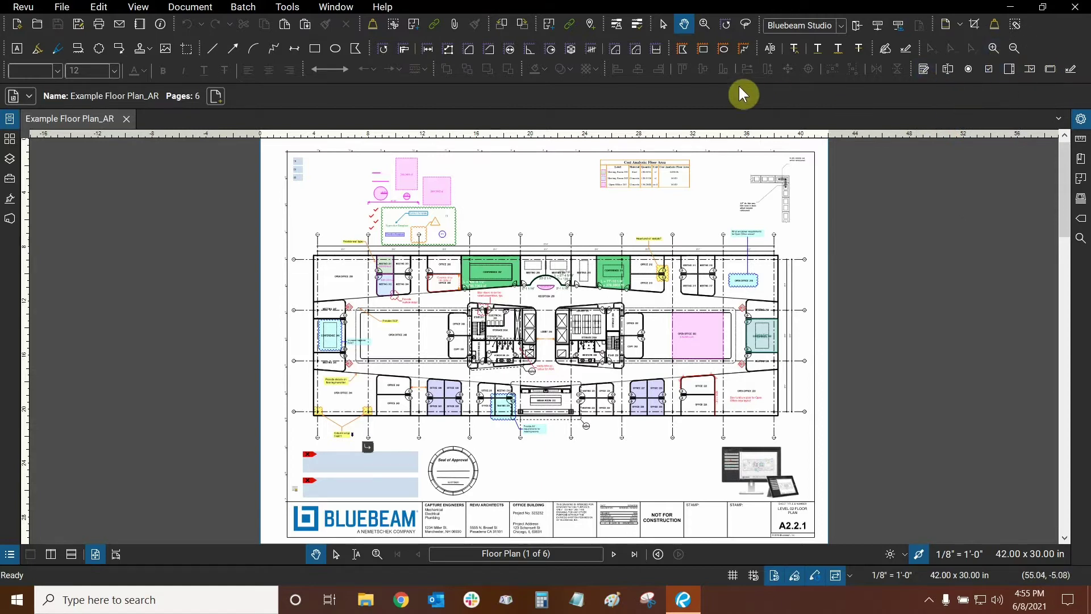
# - Hide the Status Bar and show it again
pyautogui.click(291, 8)
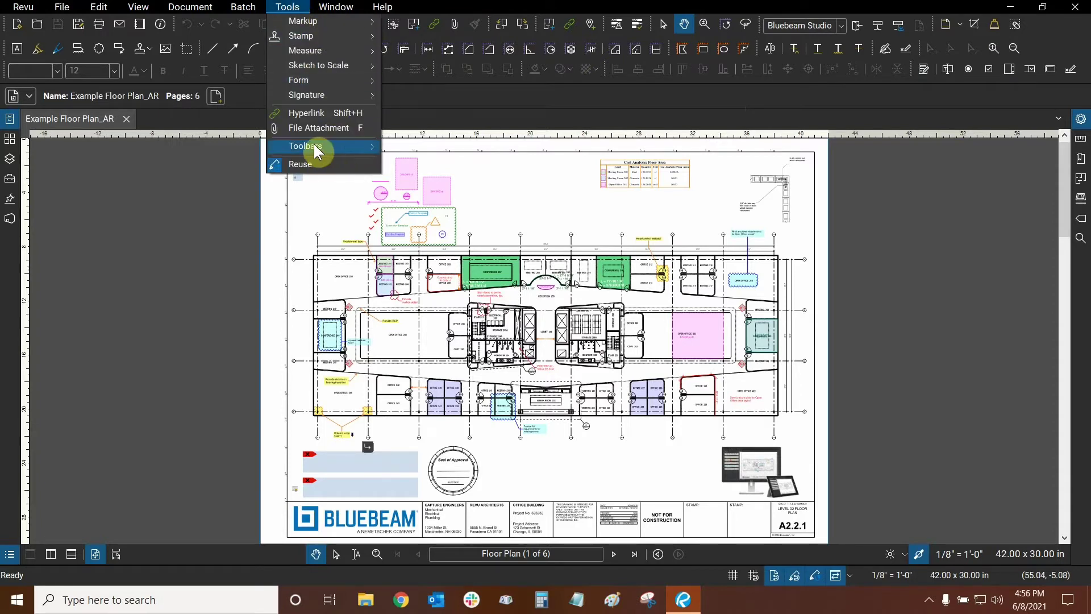
pyautogui.moveTo(318, 146)
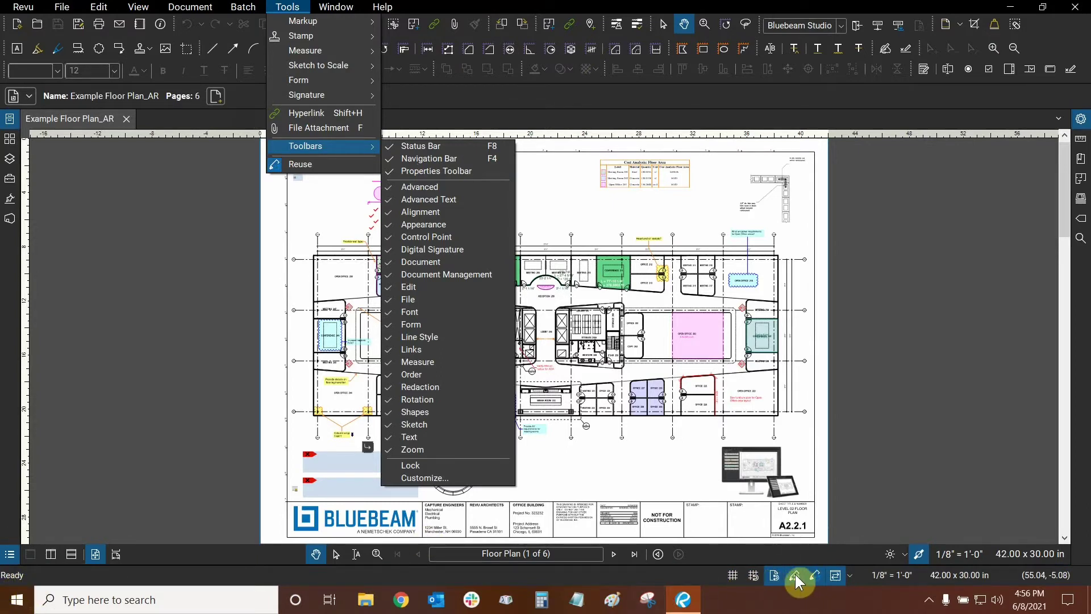
pyautogui.click(421, 146)
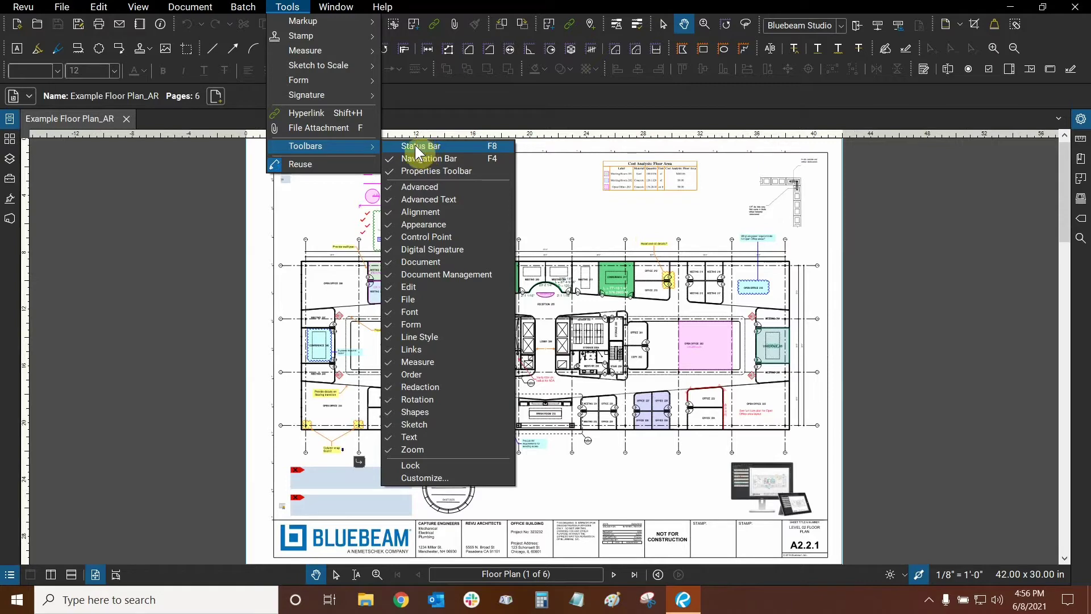
pyautogui.click(415, 146)
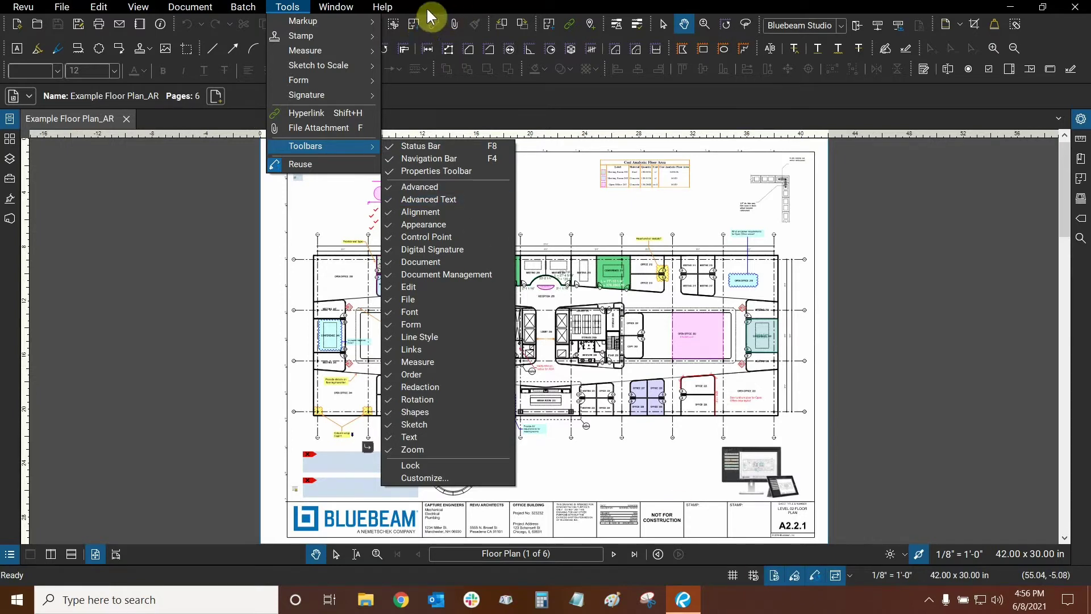
pyautogui.click(437, 478)
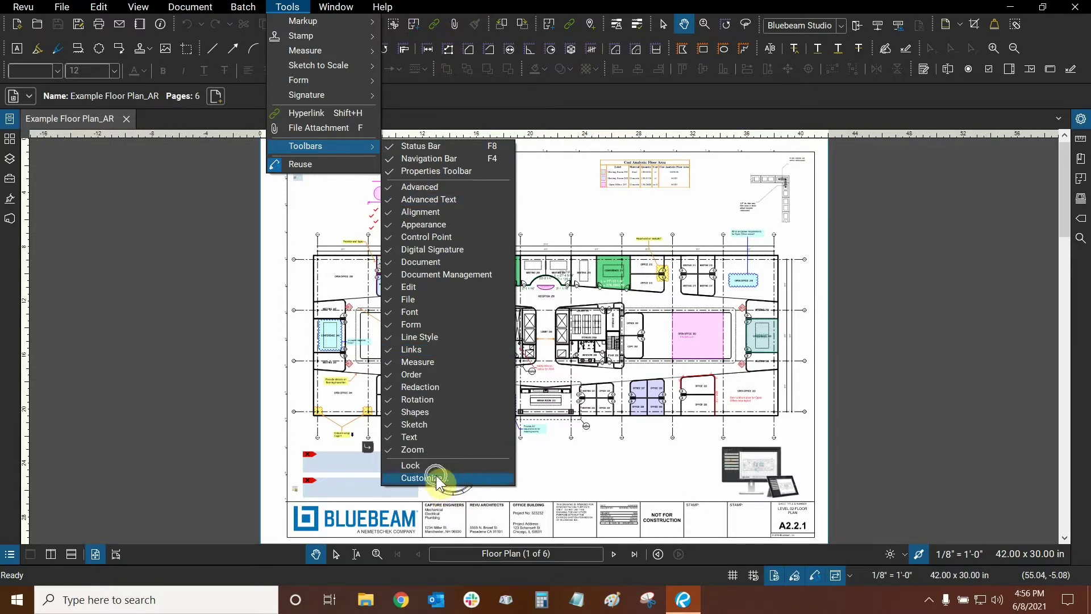
pyautogui.click(383, 7)
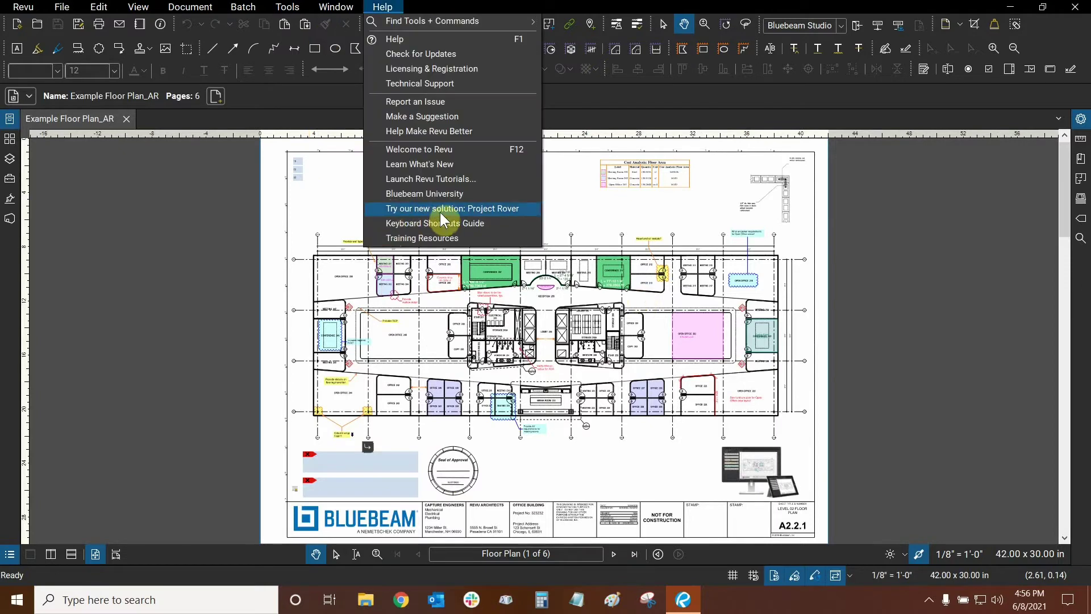
pyautogui.click(577, 183)
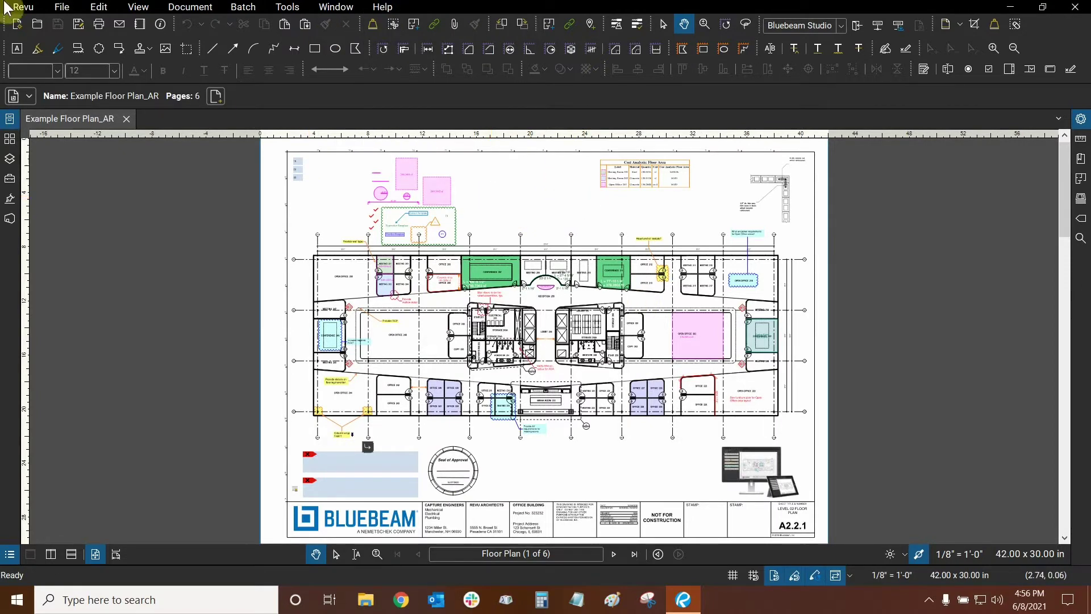
# - Switch to the Revu profile and check which toolbars it has enabled
pyautogui.click(30, 11)
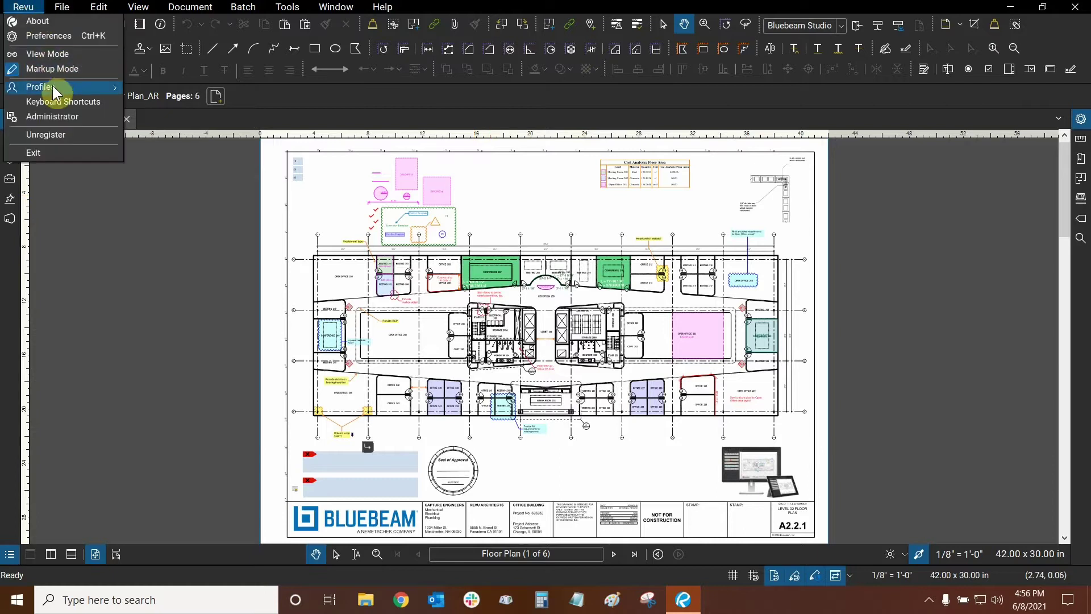
pyautogui.moveTo(54, 91)
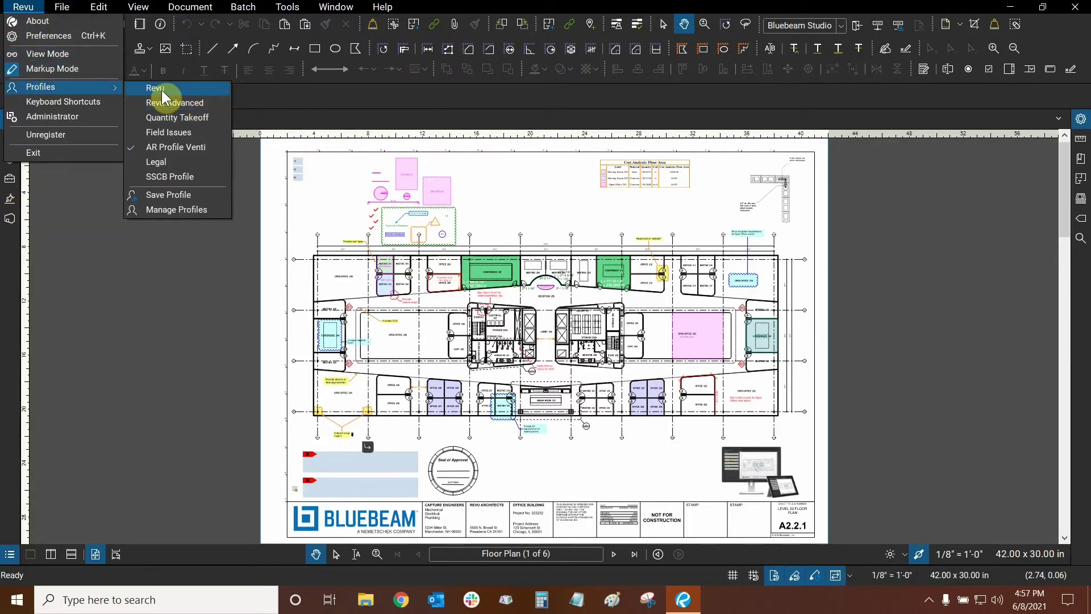
pyautogui.click(162, 89)
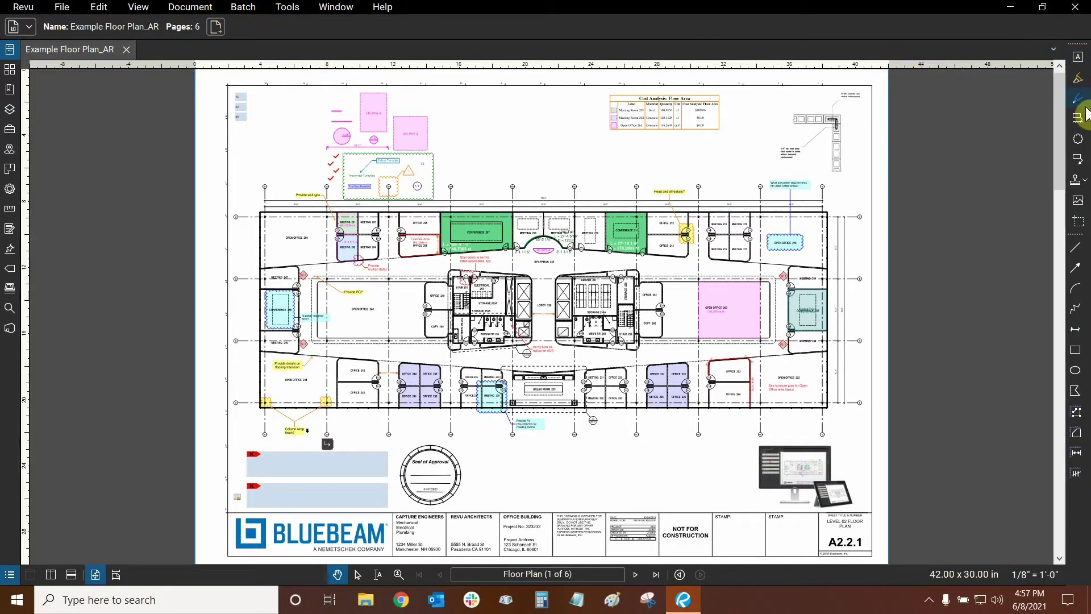
pyautogui.rightClick(1079, 496)
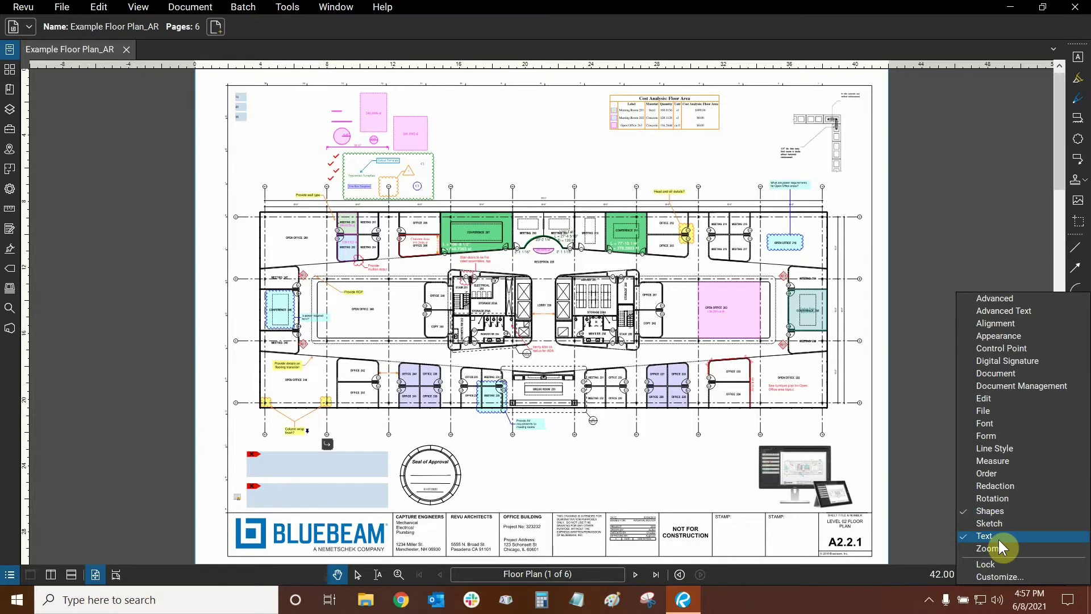
pyautogui.click(132, 179)
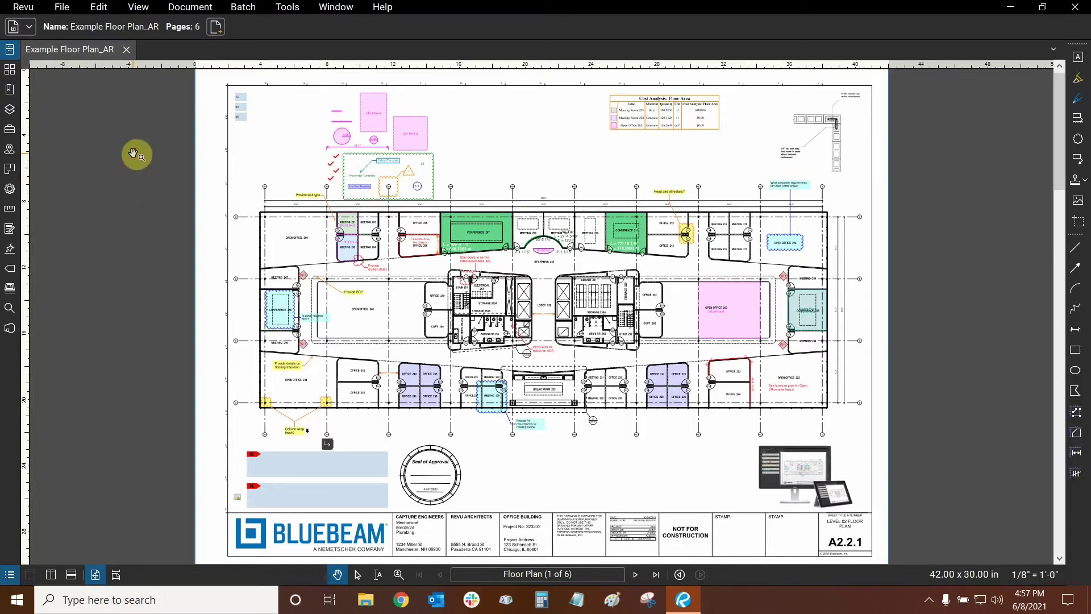
# - Select the red length measurement tool from My Tools in the Tool Chest and examine its properties
pyautogui.click(10, 130)
pyautogui.click(41, 105)
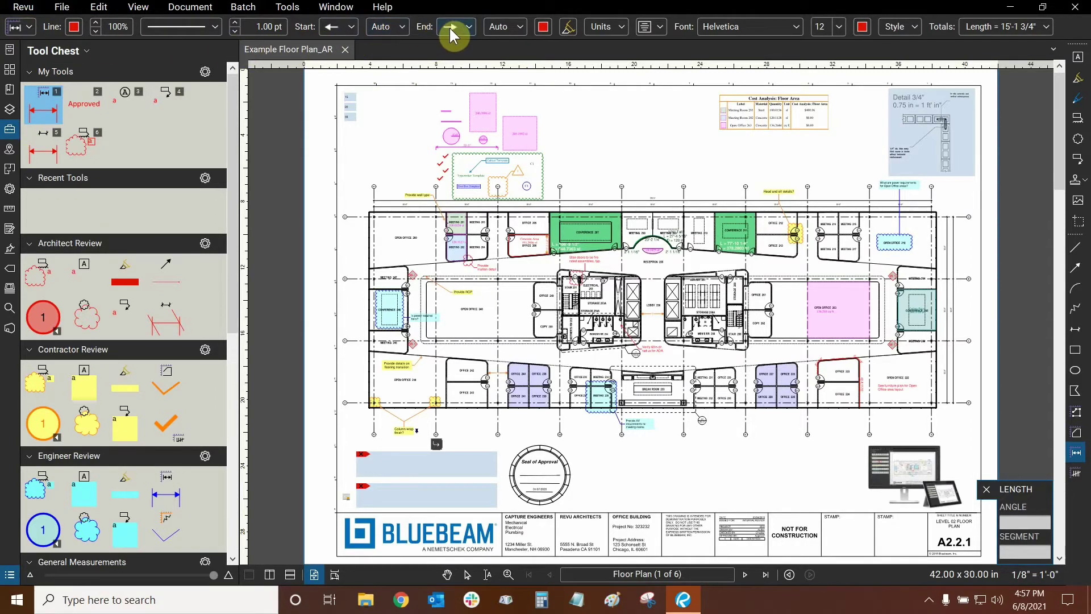
pyautogui.click(441, 121)
pyautogui.click(461, 121)
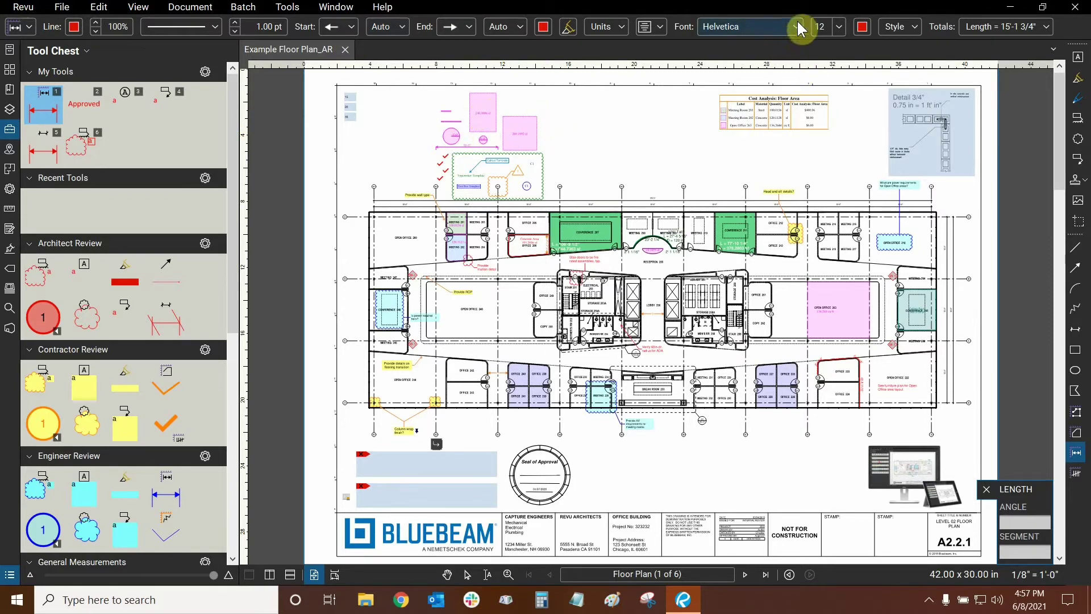
pyautogui.click(11, 190)
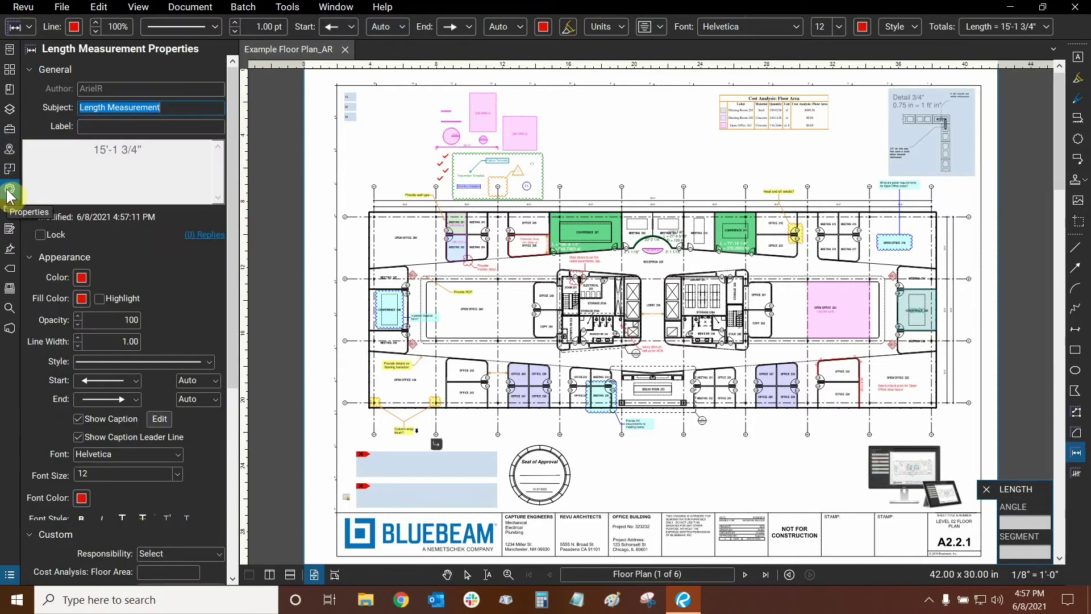
pyautogui.click(11, 135)
pyautogui.click(10, 136)
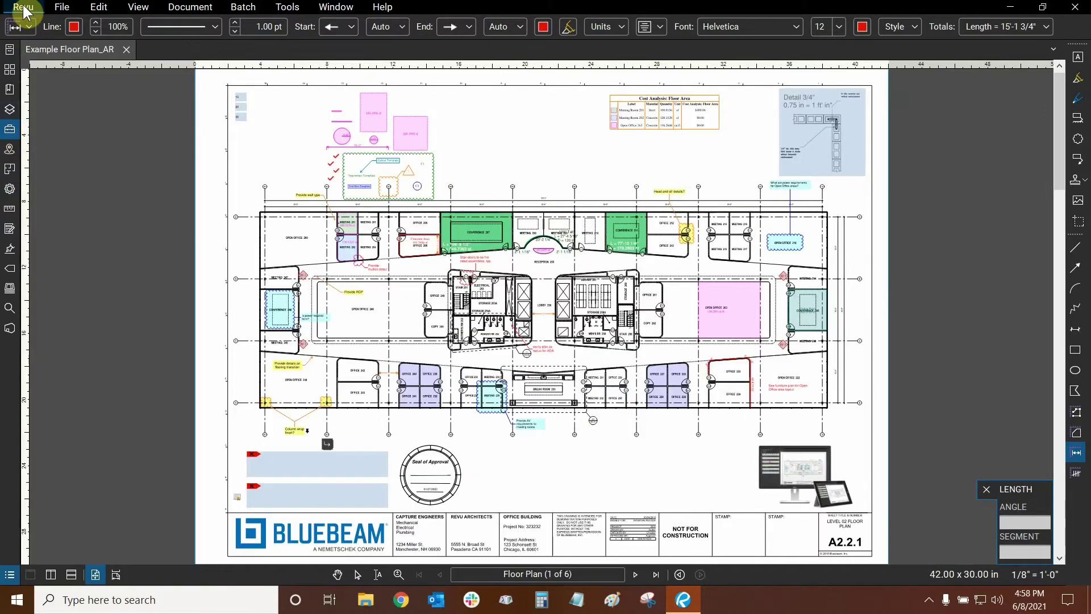
# - Switch to the Revu Advanced profile and leave the length measurement tool
pyautogui.click(21, 8)
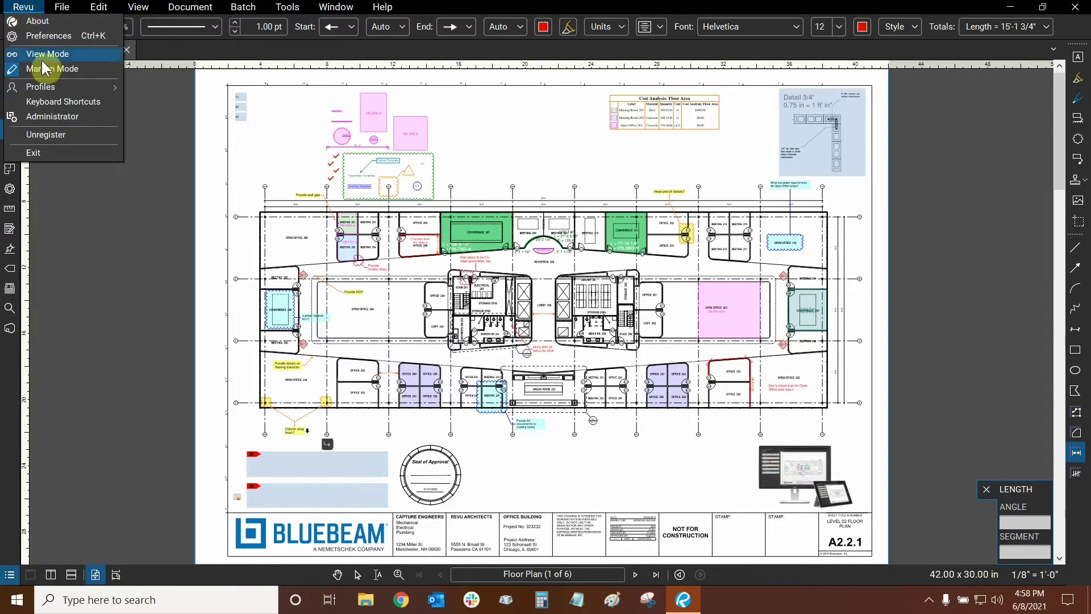
pyautogui.moveTo(55, 94)
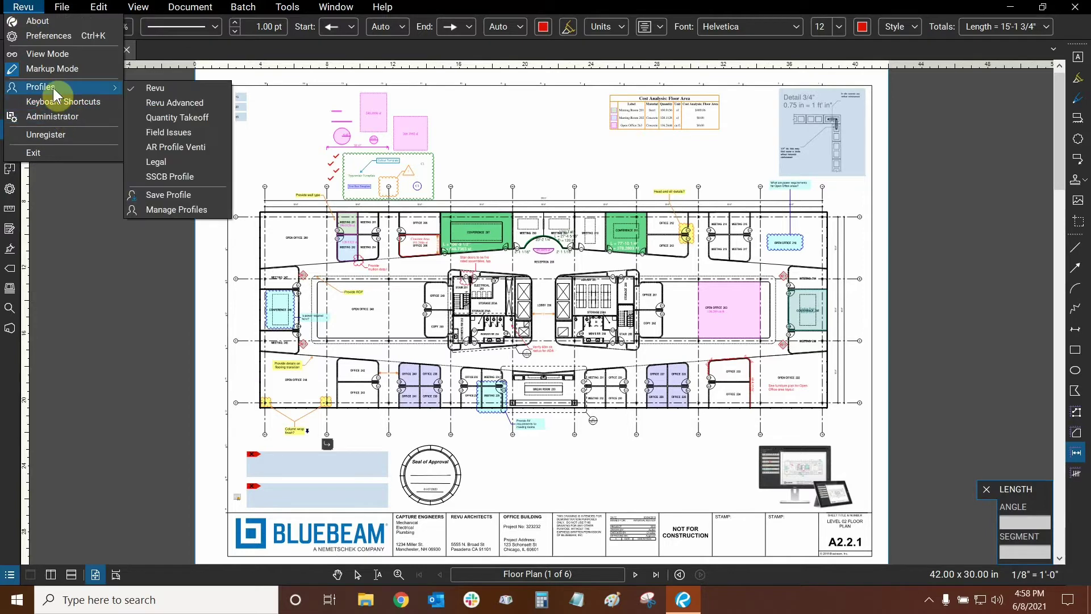
pyautogui.click(159, 106)
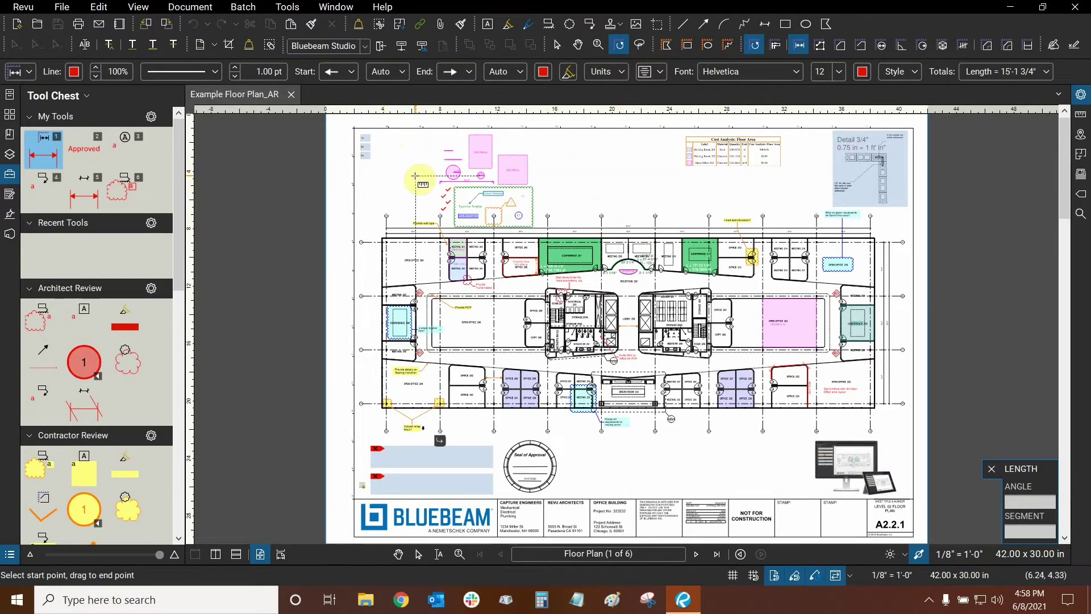
pyautogui.press('Escape')
pyautogui.moveTo(571, 182); pyautogui.dragTo(561, 166)
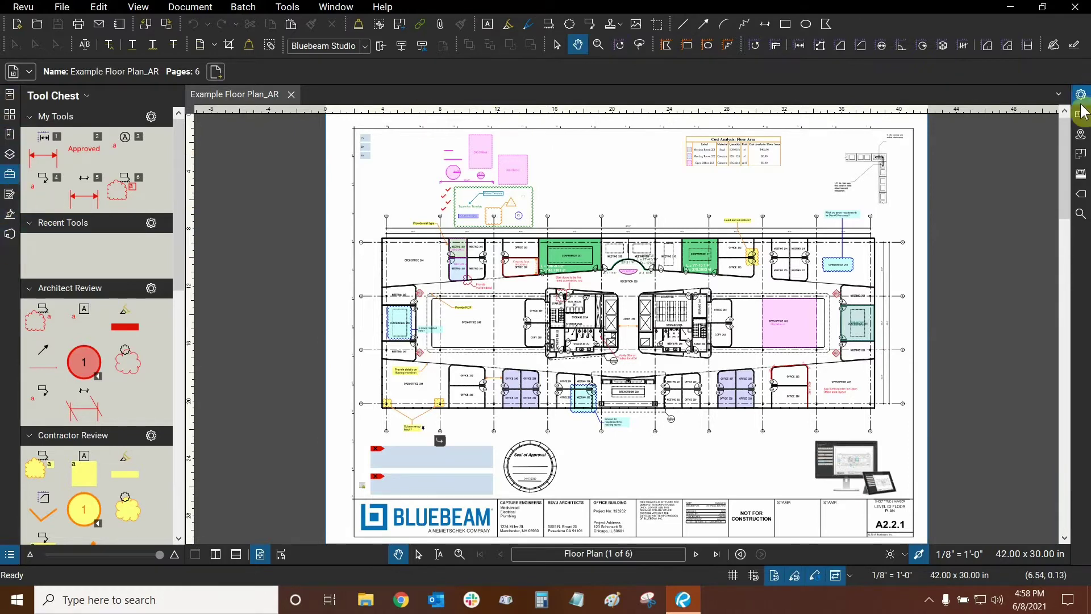
# - Open the Forms panel and check which other panels can be shown
pyautogui.click(10, 196)
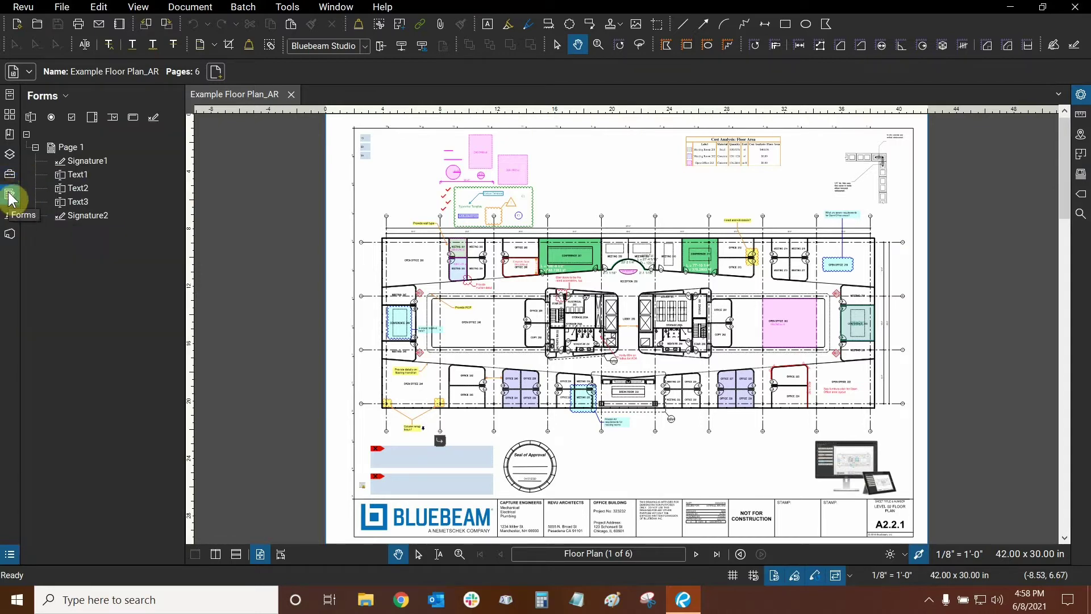
pyautogui.rightClick(9, 251)
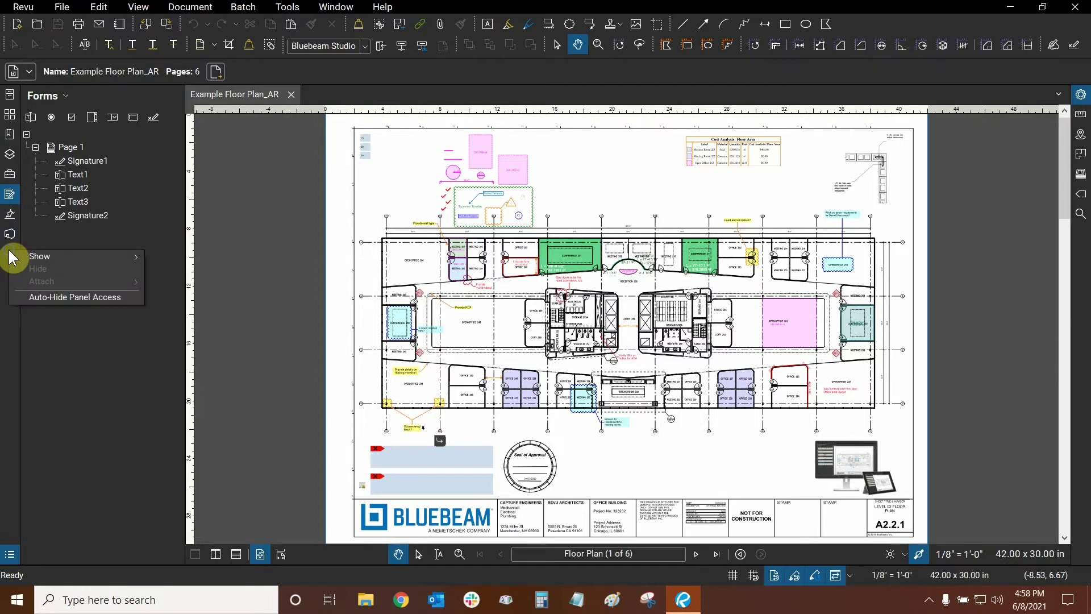
pyautogui.moveTo(15, 257)
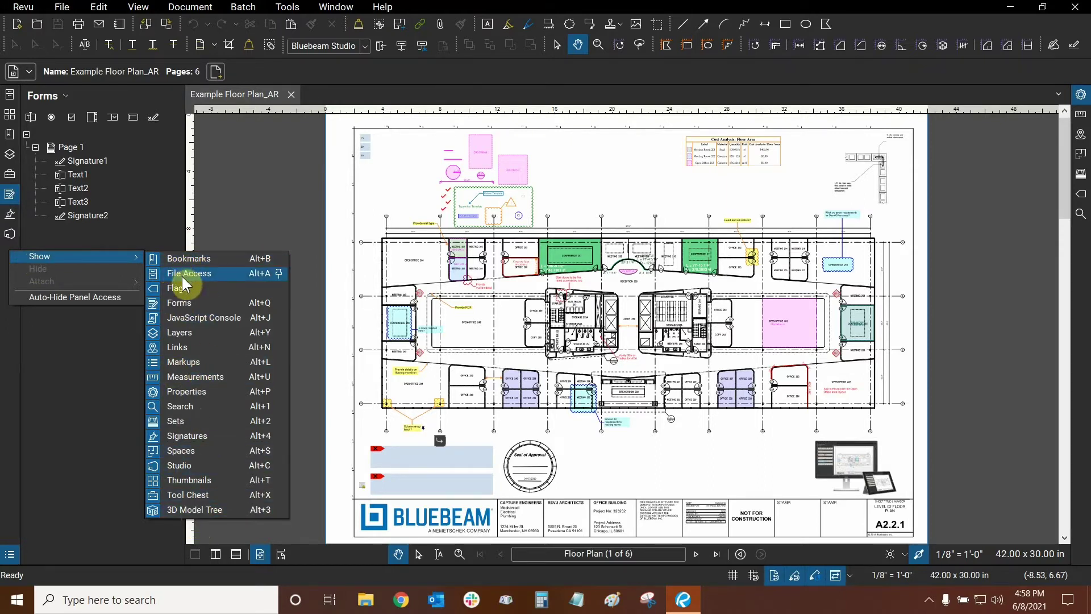
pyautogui.click(4, 263)
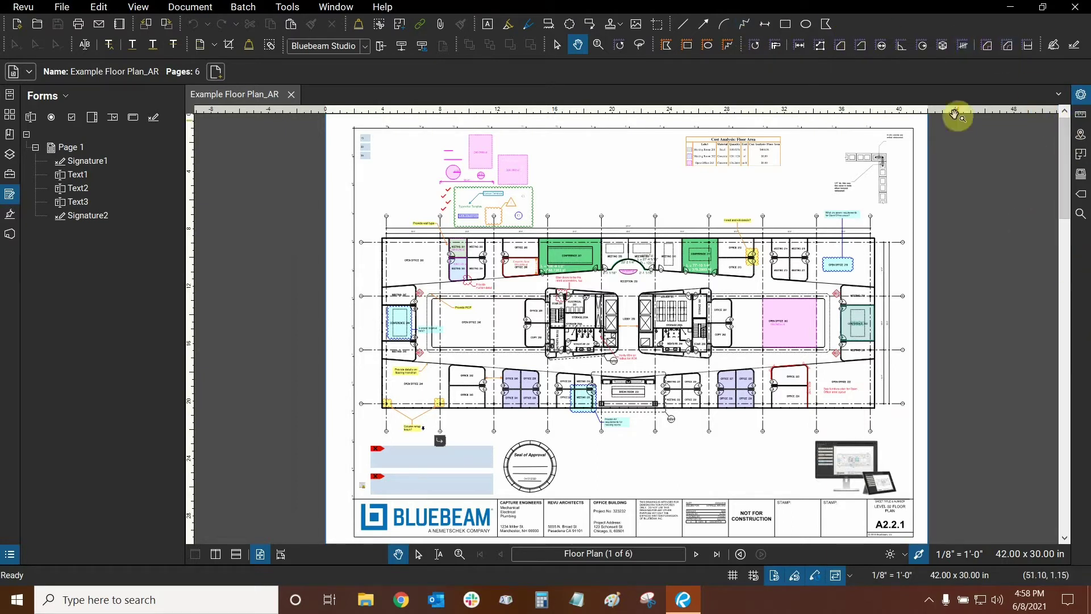
# - Check which toolbars are enabled in the Revu Advanced profile and view the window display options
pyautogui.click(289, 8)
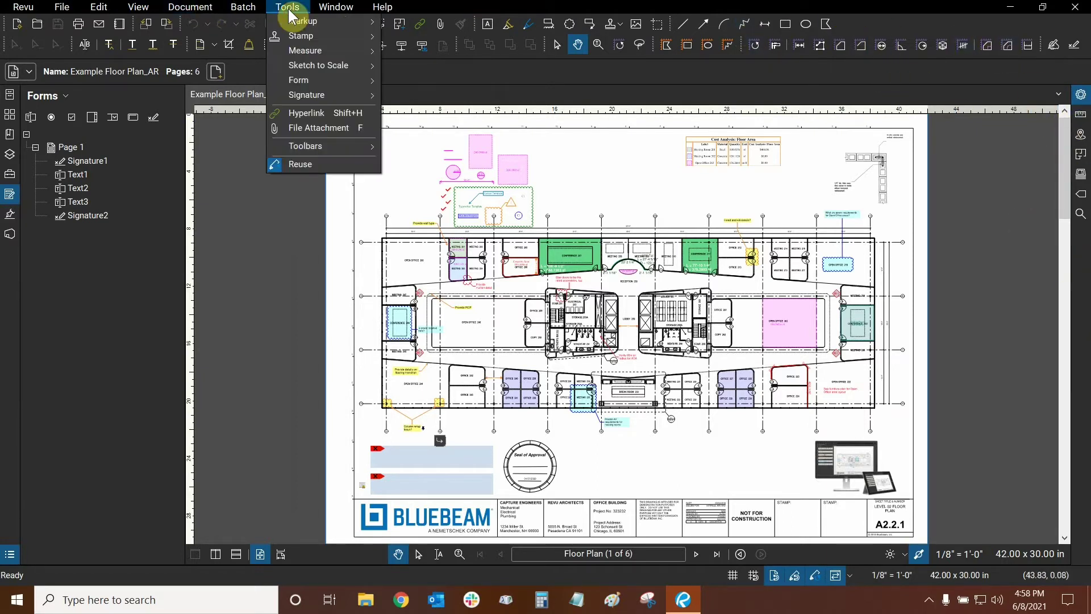
pyautogui.moveTo(293, 146)
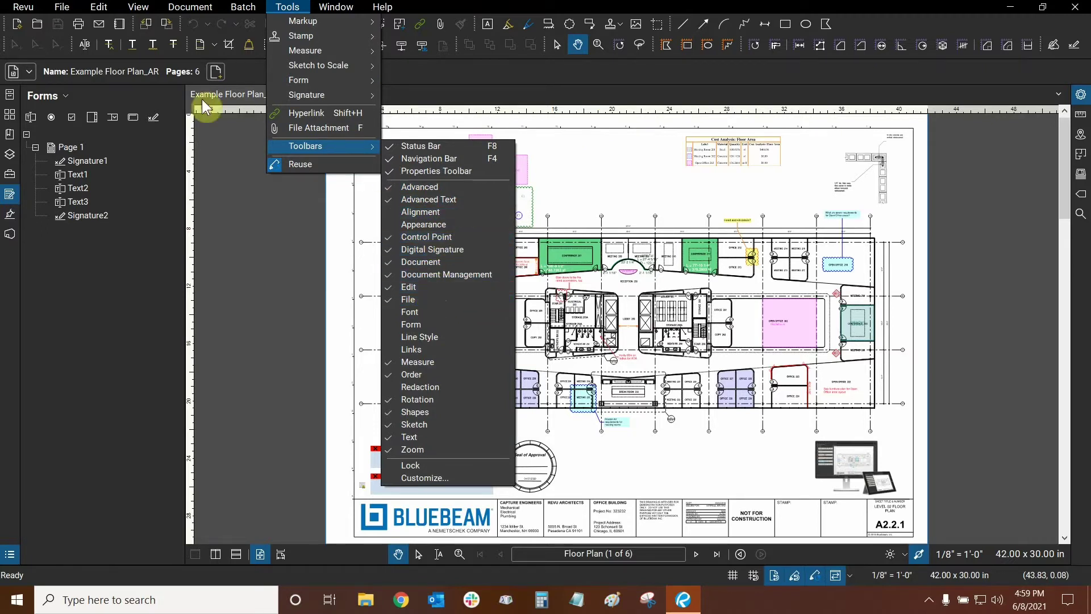
pyautogui.click(336, 7)
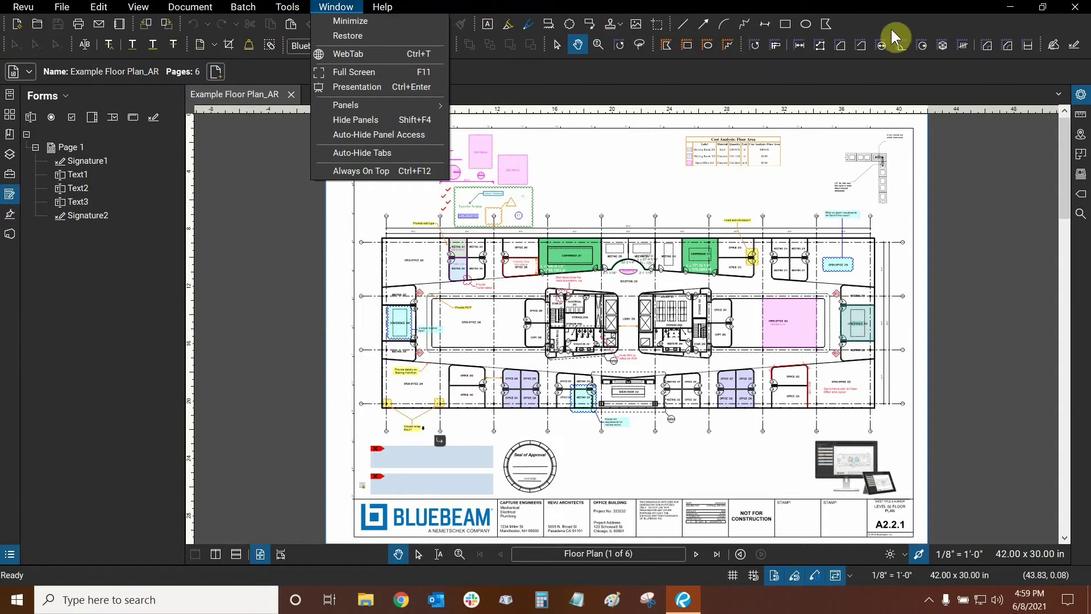
pyautogui.click(891, 31)
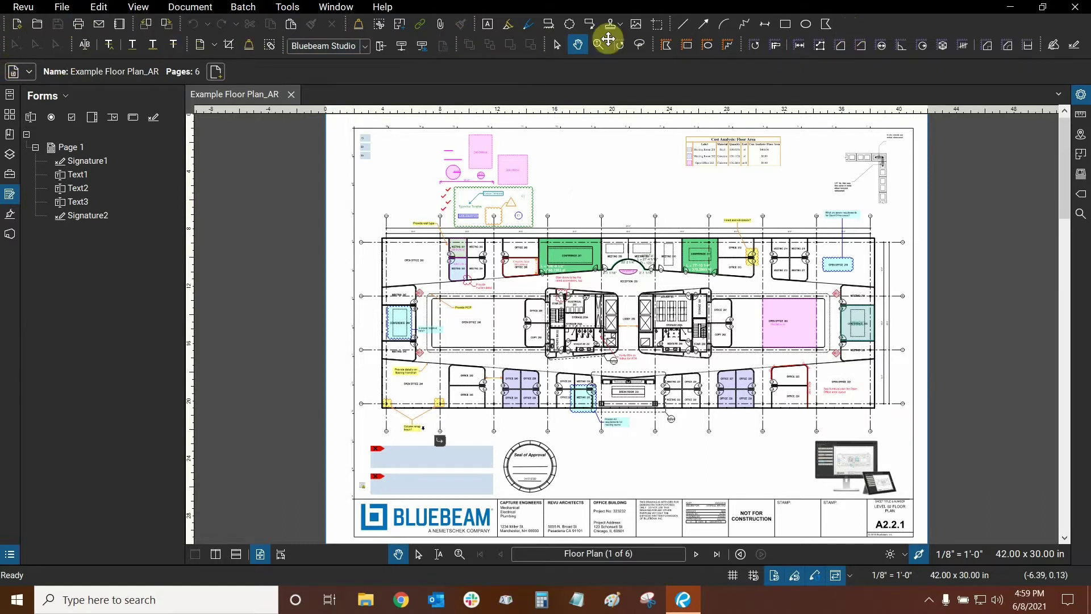
# - Add a profile named "Toolbar Customization Tutorial" based on the Revu Advanced profile
pyautogui.click(8, 6)
pyautogui.moveTo(29, 87)
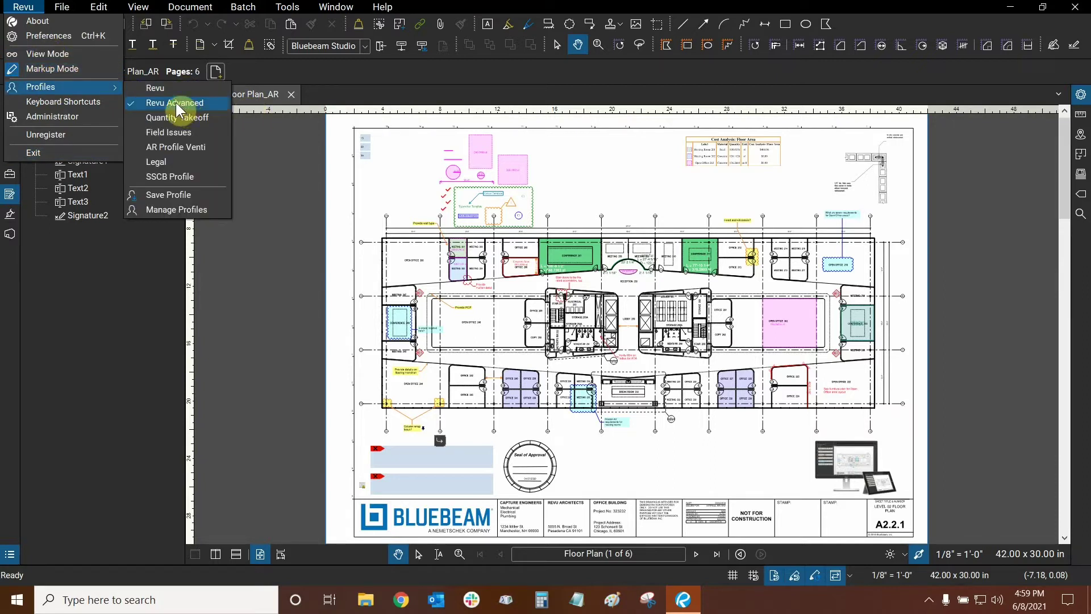
pyautogui.click(169, 211)
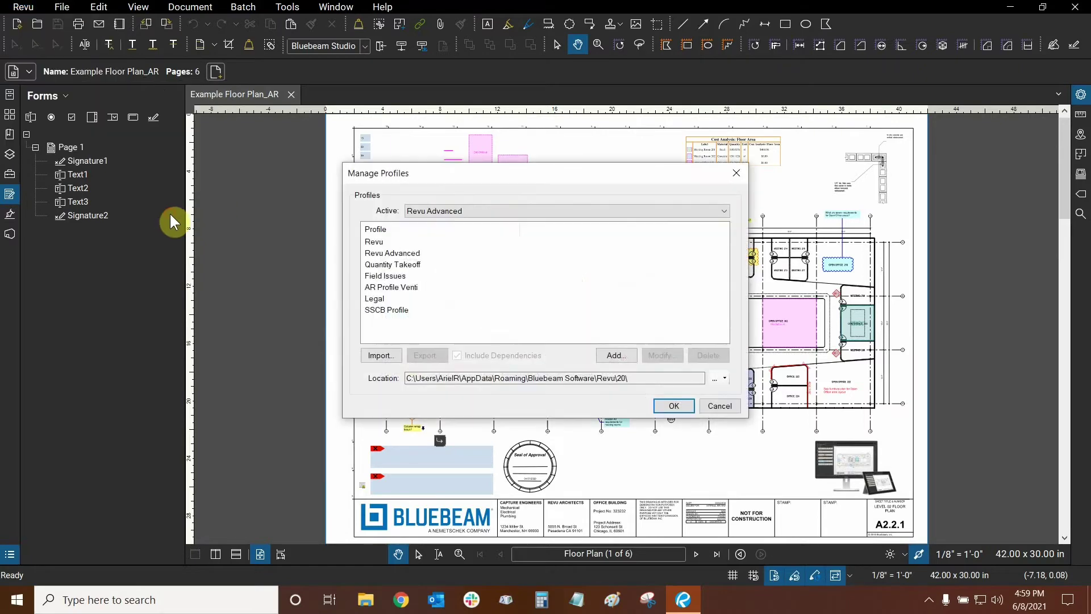
pyautogui.click(407, 257)
pyautogui.click(615, 356)
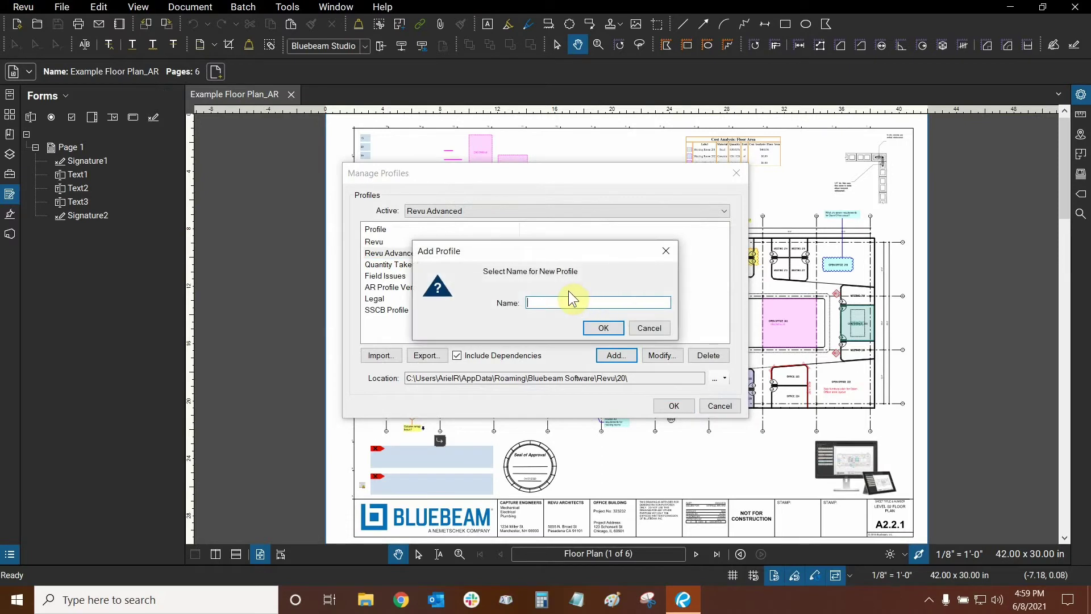
pyautogui.write('Toolbar Customization Tutorial')
pyautogui.click(617, 328)
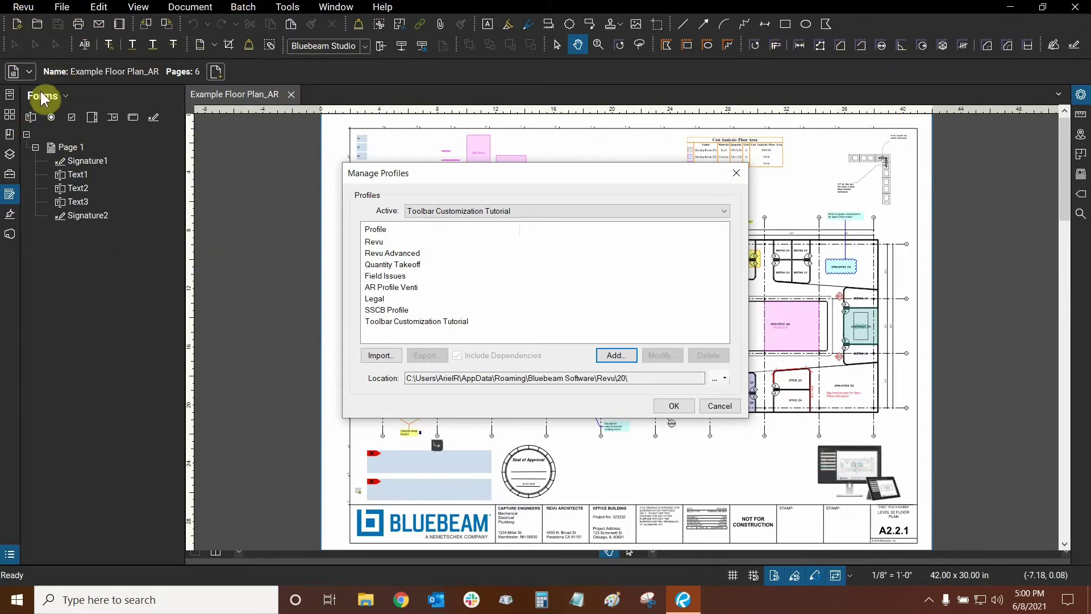
# - Close the profile manager and check which profile is active in the profile list
pyautogui.click(392, 254)
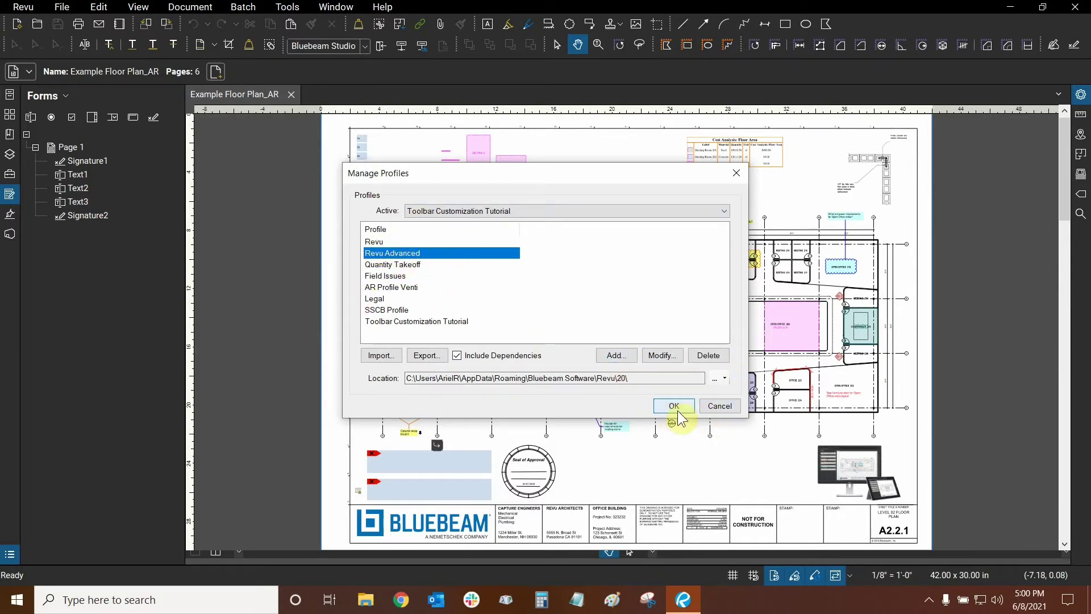
pyautogui.click(734, 407)
pyautogui.click(21, 8)
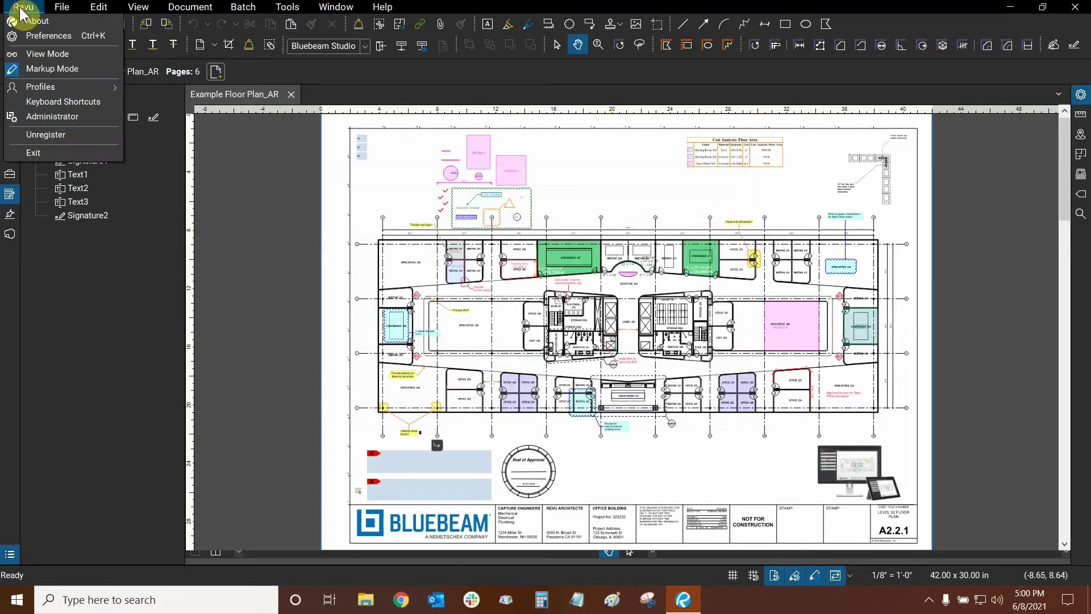
pyautogui.moveTo(43, 89)
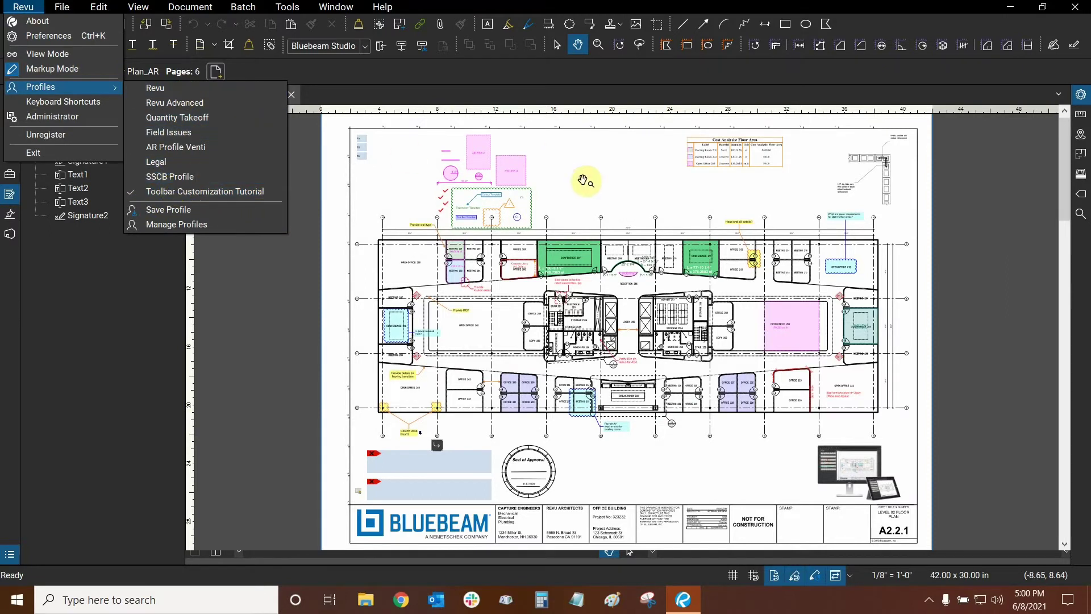
pyautogui.click(563, 178)
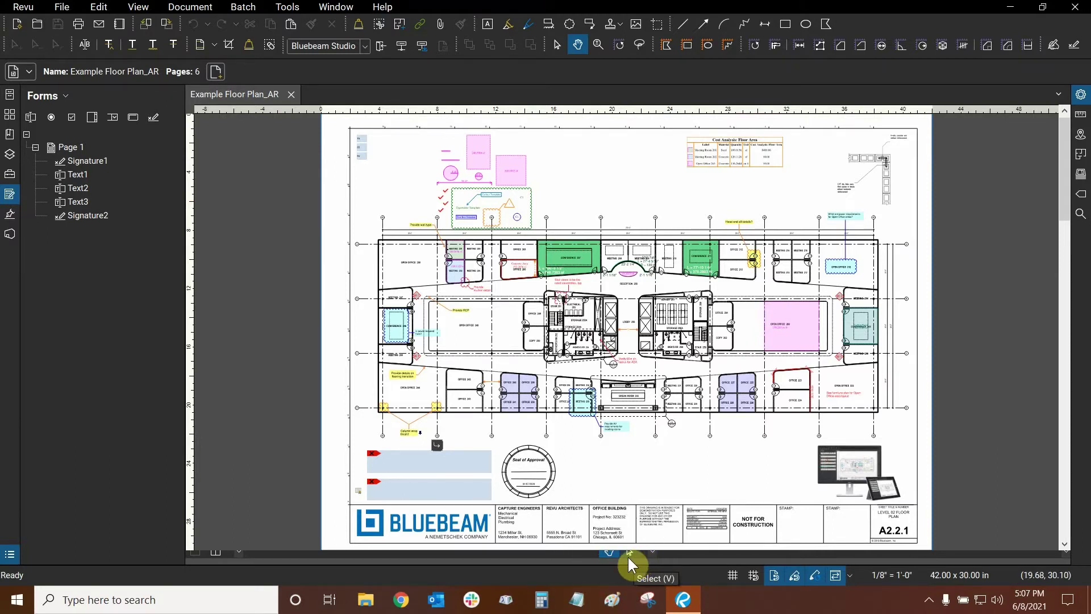
# - Examine the navigation bar's collapsed page layout, selection tool and page scale controls
pyautogui.click(238, 553)
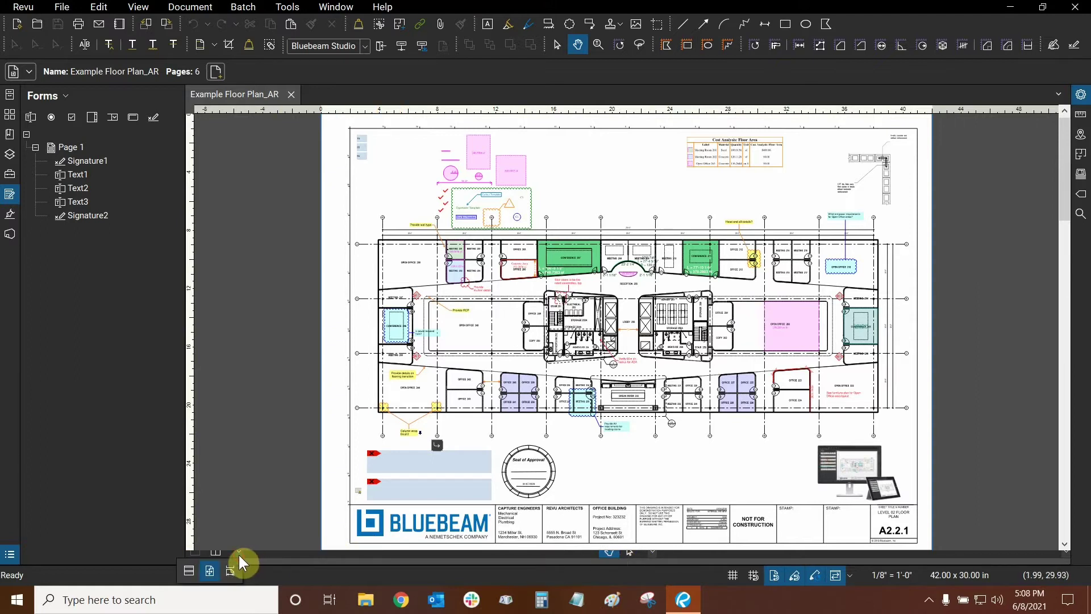
pyautogui.click(238, 553)
pyautogui.click(1067, 565)
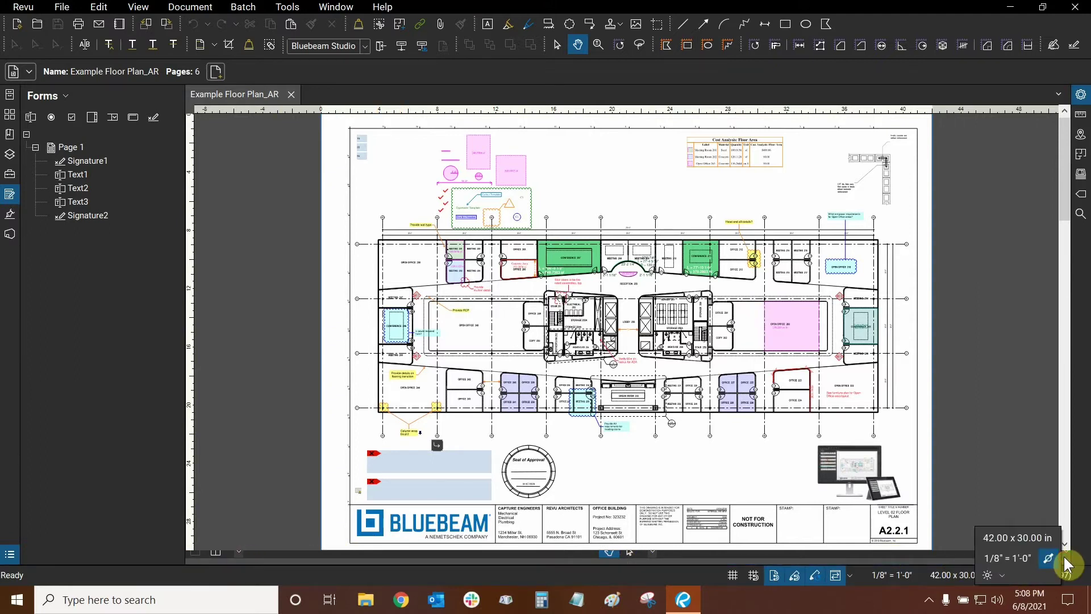
pyautogui.click(652, 552)
pyautogui.click(652, 552)
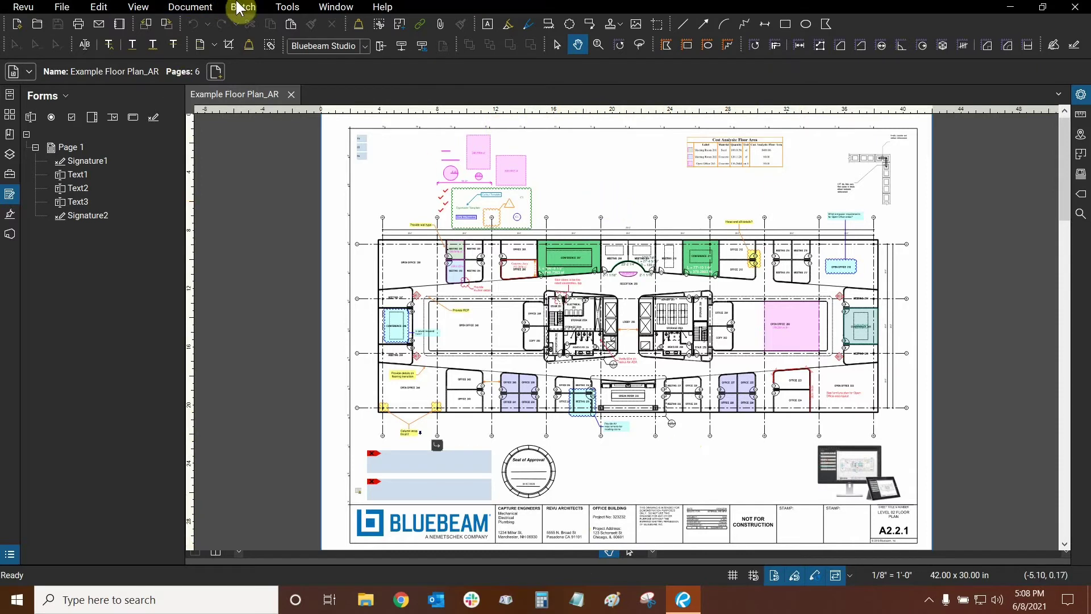
# - Turn the Navigation Bar off and on again to refresh its layout
pyautogui.click(289, 8)
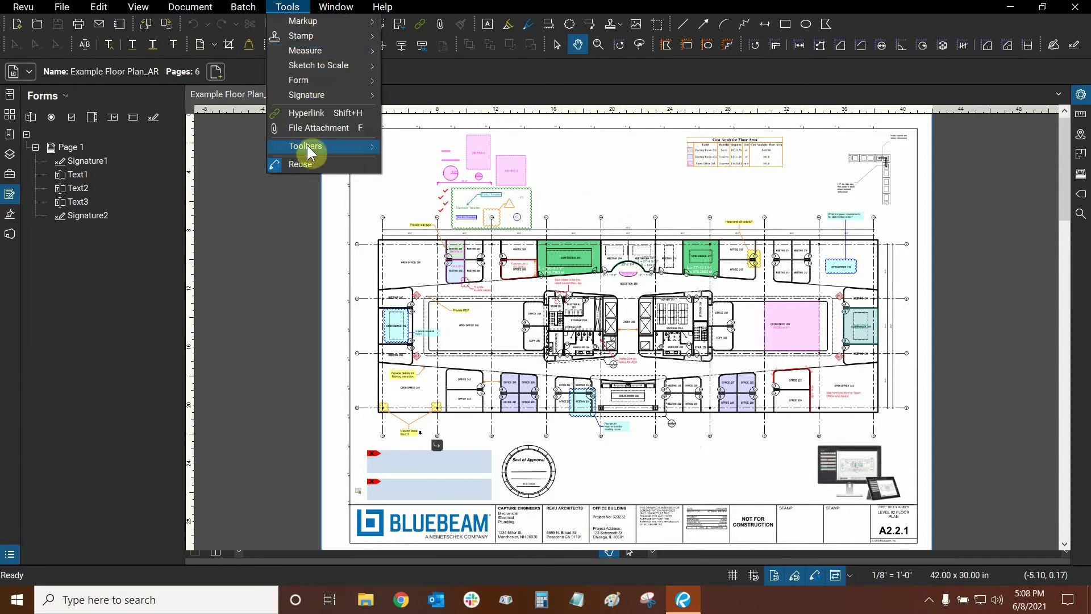
pyautogui.moveTo(307, 146)
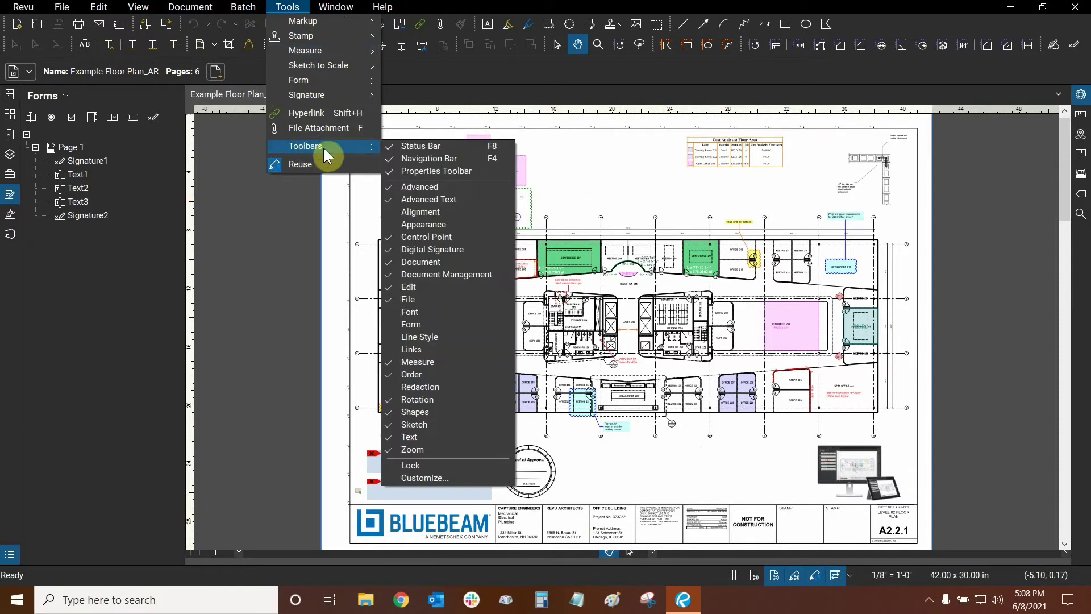
pyautogui.click(418, 159)
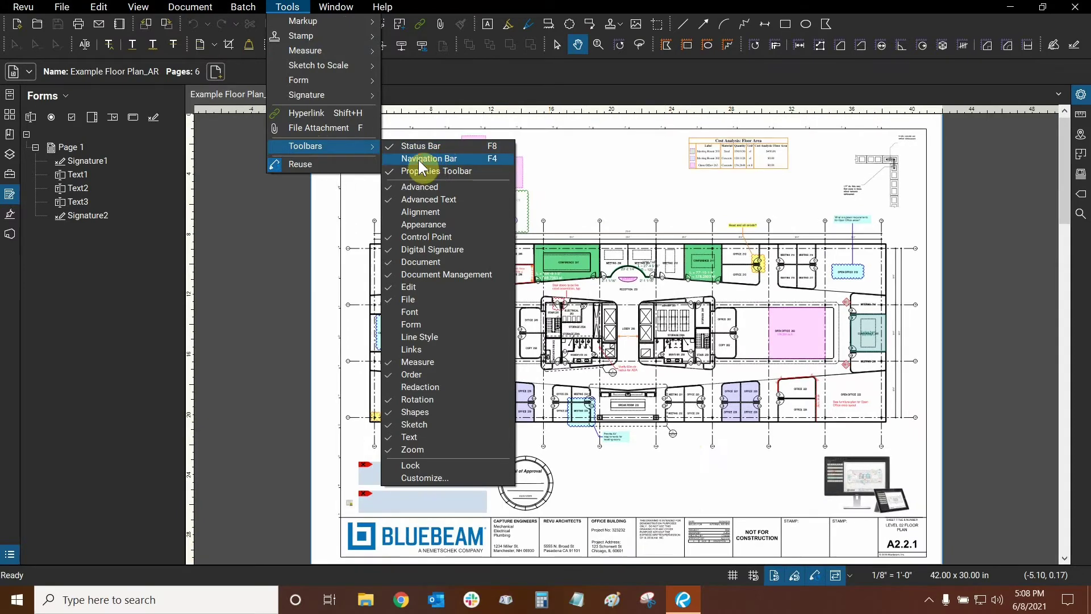
pyautogui.click(419, 159)
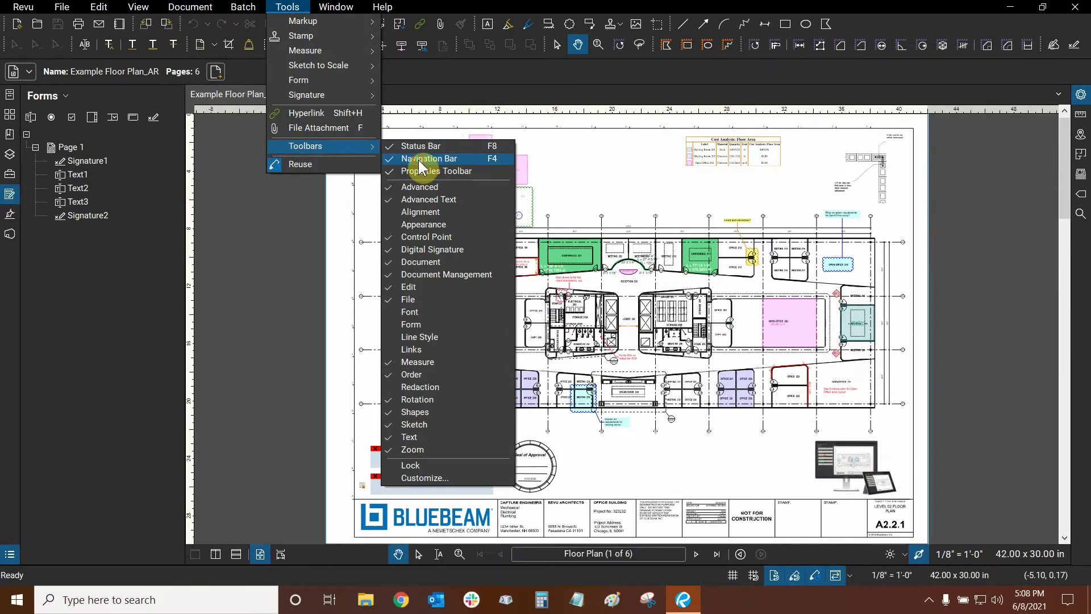
pyautogui.click(574, 181)
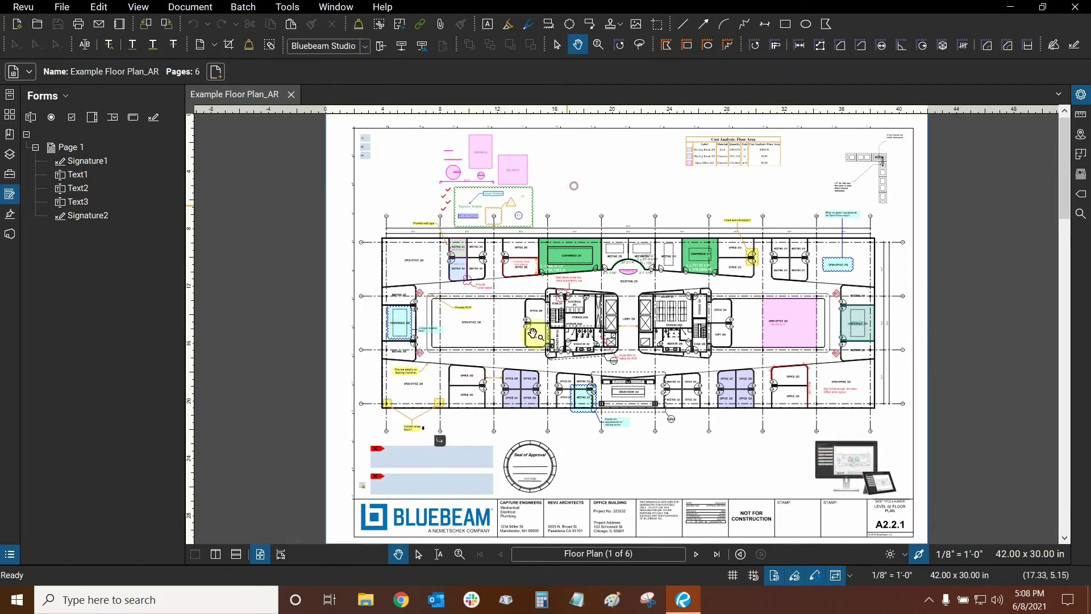
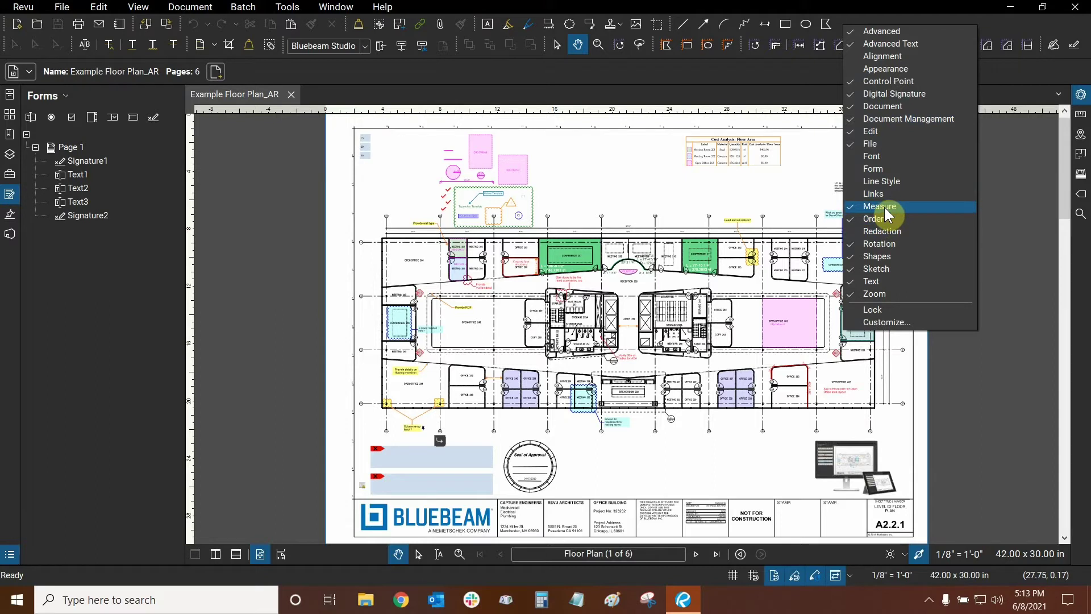
# - Hide the Measure toolbar
pyautogui.click(747, 84)
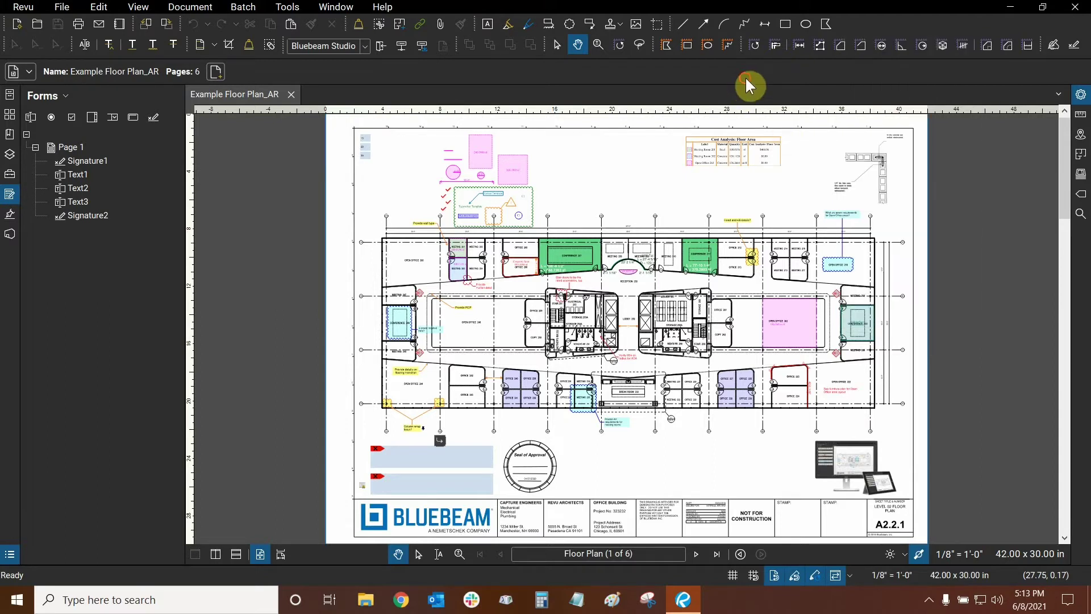
pyautogui.rightClick(848, 25)
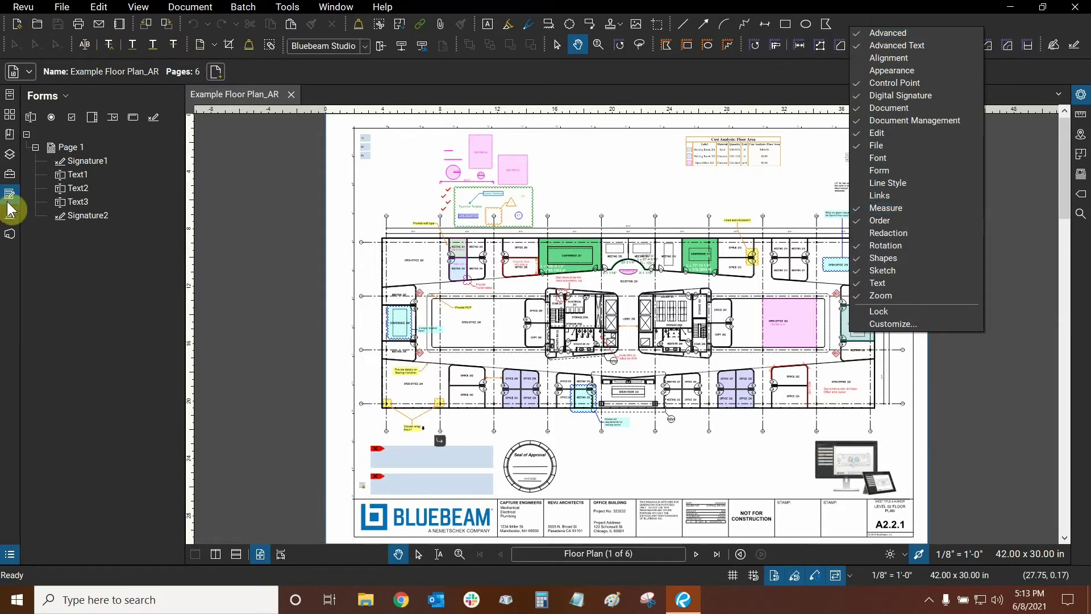
pyautogui.click(887, 210)
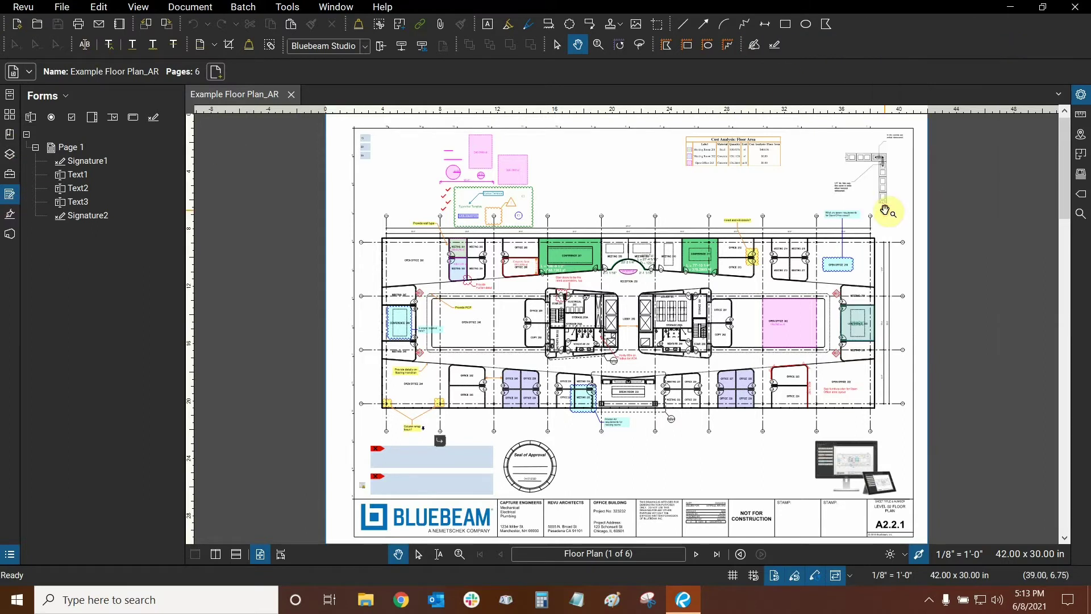
# - Review the list of enabled toolbars and compare it with the tools displayed above the drawing
pyautogui.rightClick(870, 50)
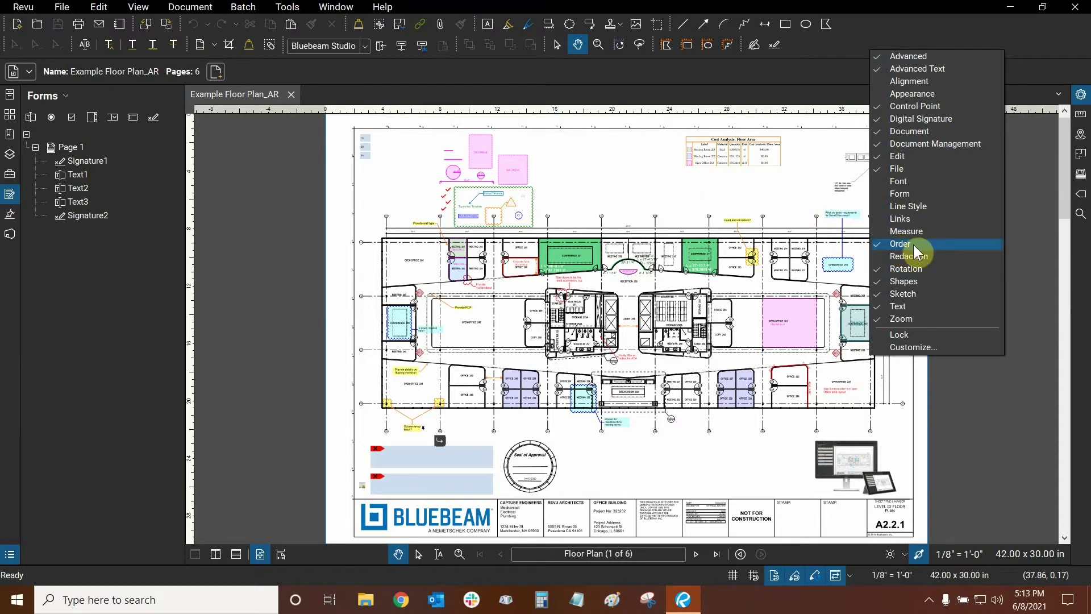
pyautogui.click(583, 158)
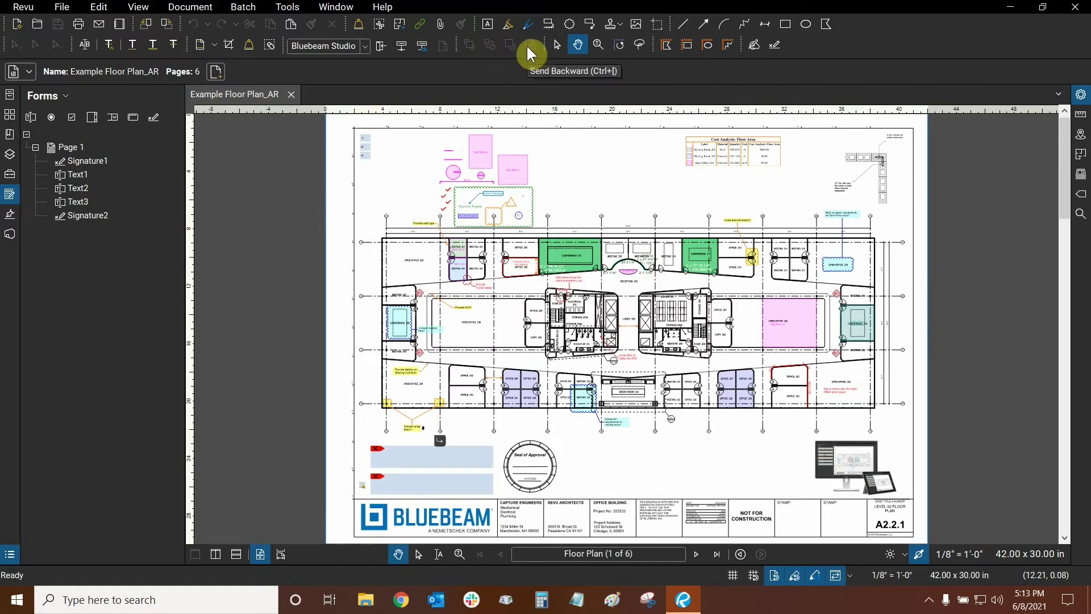
pyautogui.rightClick(830, 46)
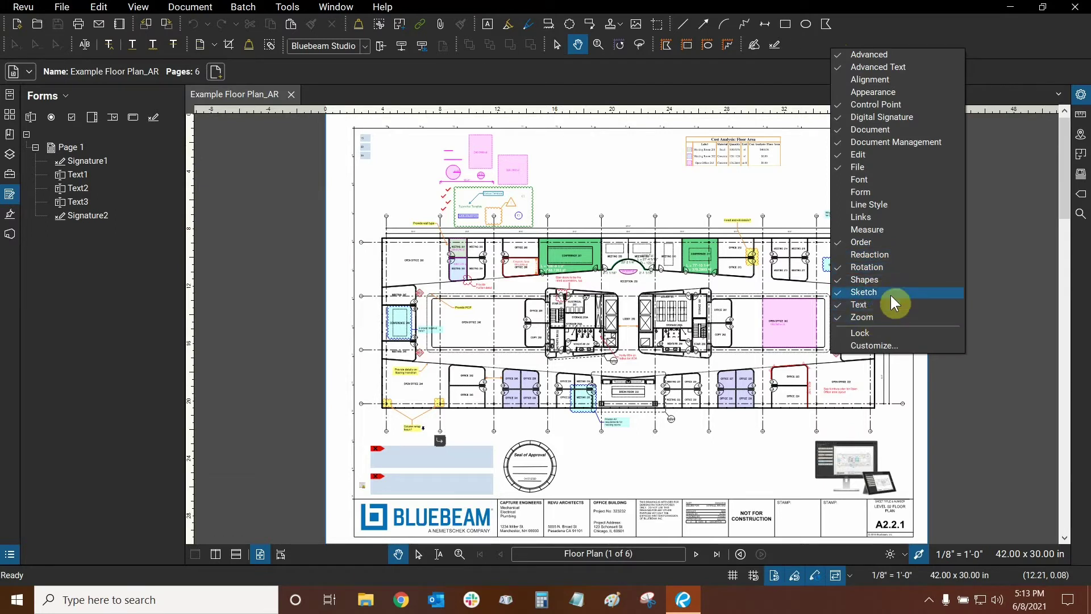
pyautogui.click(517, 70)
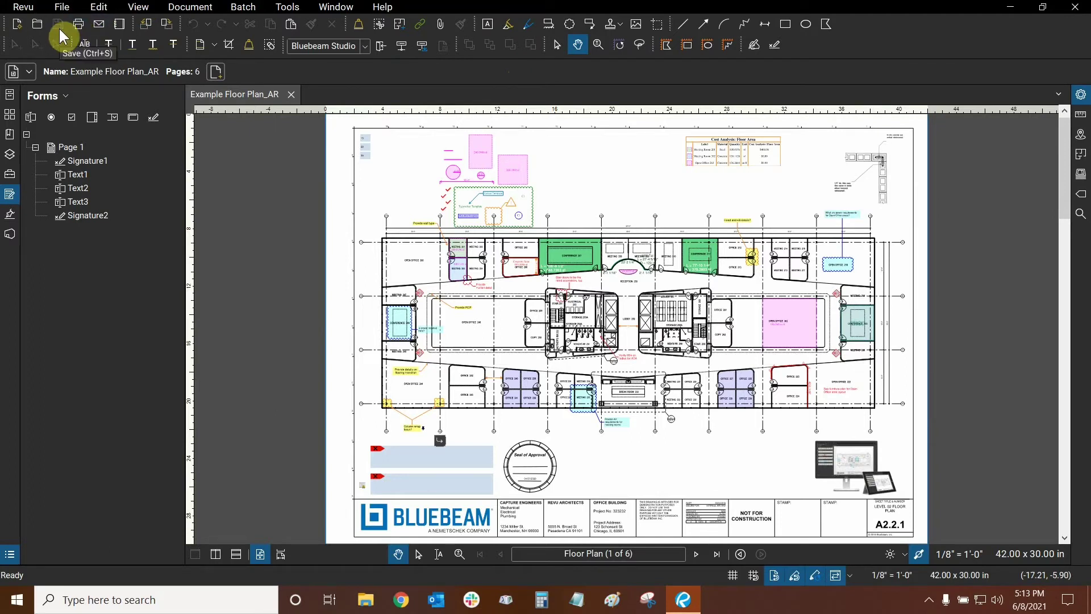
pyautogui.rightClick(849, 32)
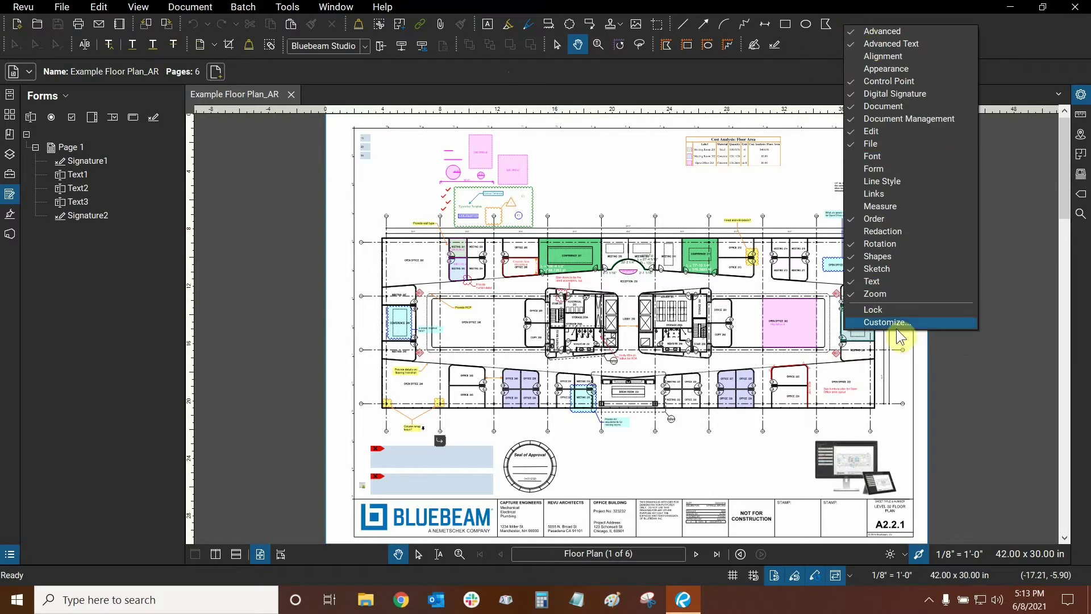
pyautogui.click(751, 9)
# - Open the Customize Toolbars dialog
pyautogui.click(294, 8)
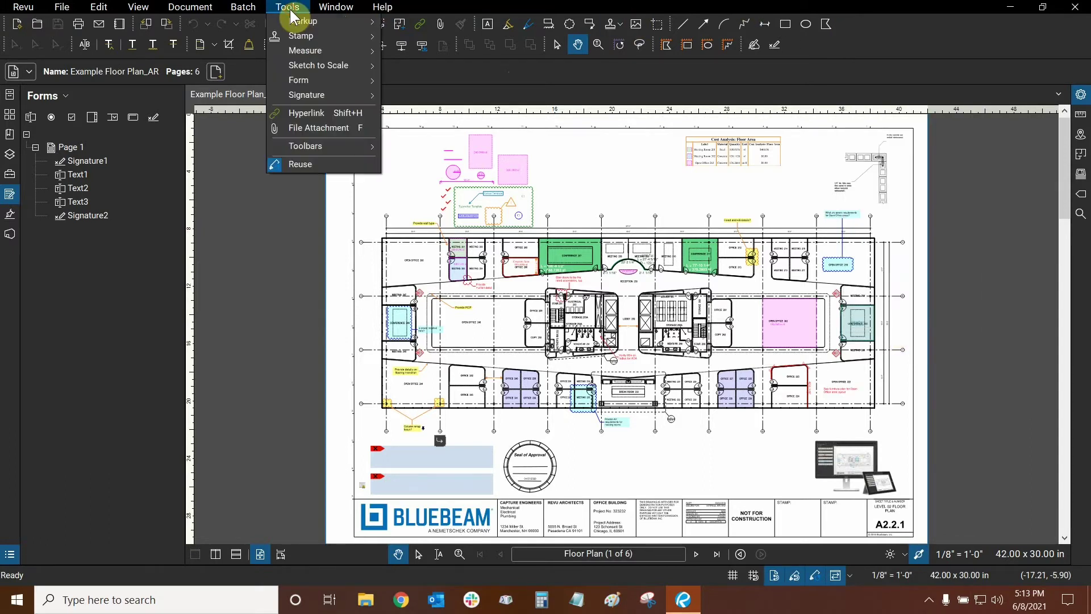
pyautogui.moveTo(297, 147)
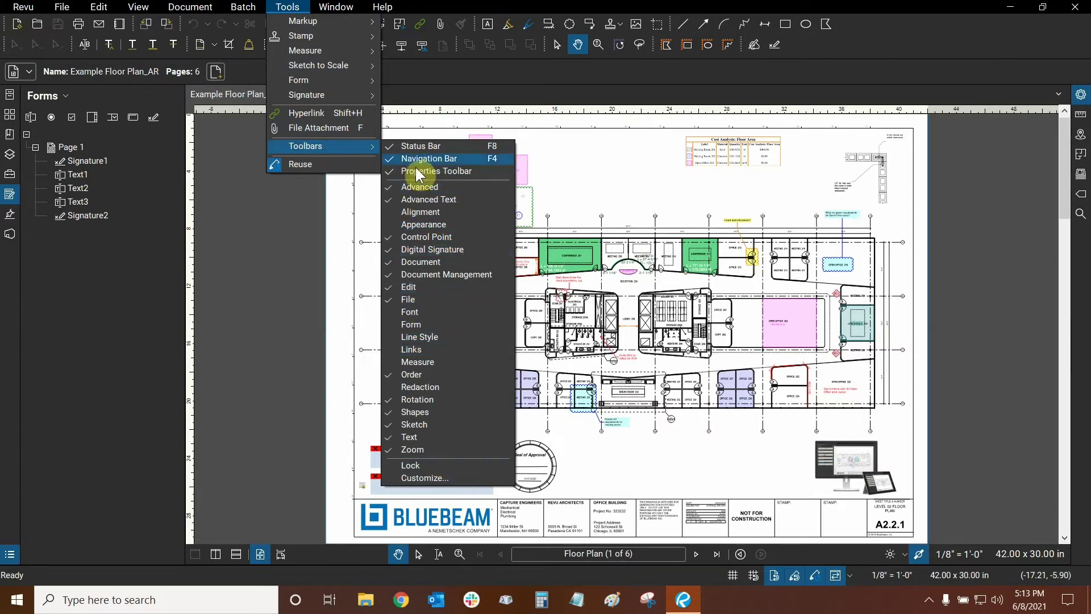
pyautogui.moveTo(297, 27)
pyautogui.moveTo(333, 145)
pyautogui.click(439, 480)
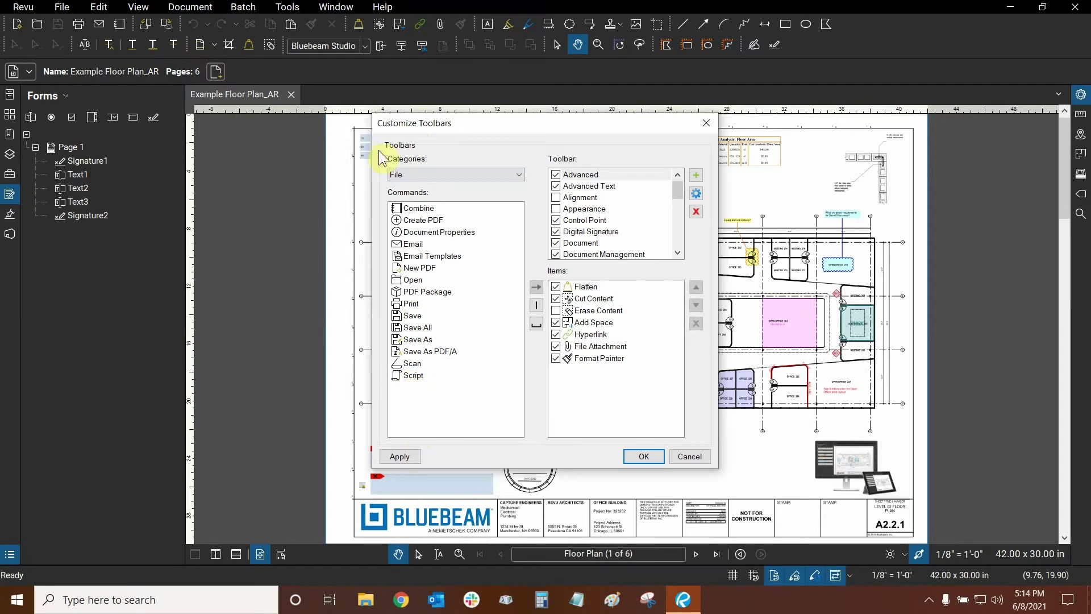
# - Switch the command category to Edit and look through its available commands
pyautogui.click(430, 174)
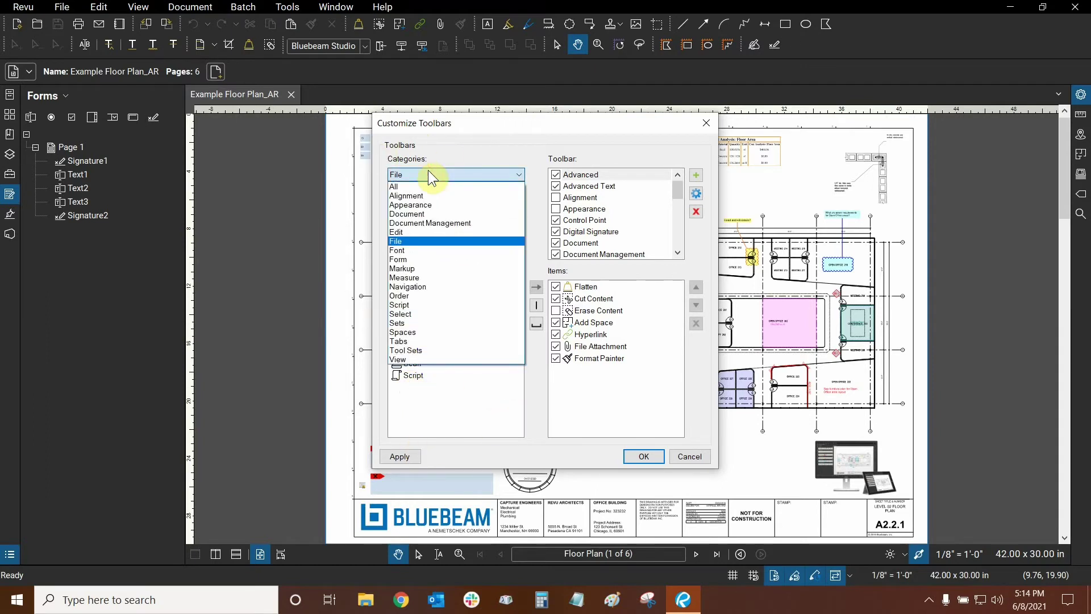
pyautogui.click(412, 233)
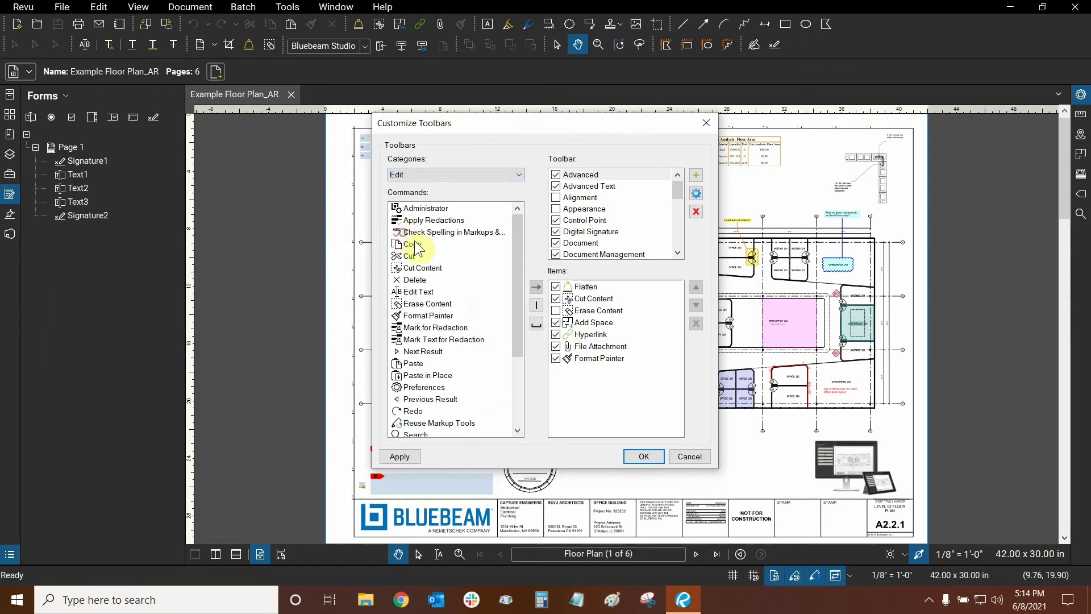
pyautogui.click(518, 238)
pyautogui.moveTo(518, 238); pyautogui.dragTo(516, 321)
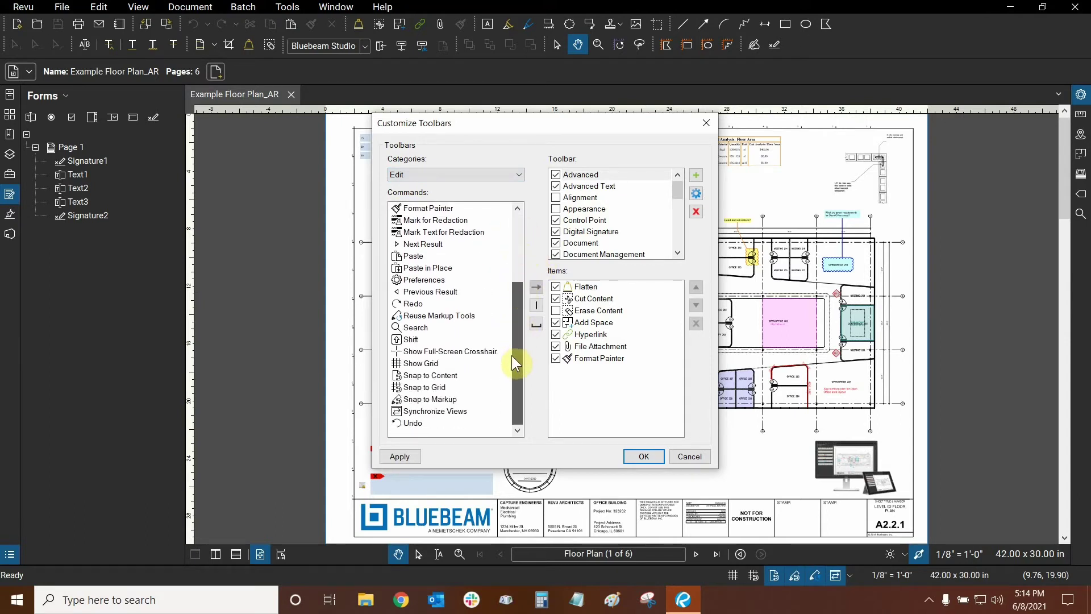
pyautogui.moveTo(515, 363); pyautogui.dragTo(514, 267)
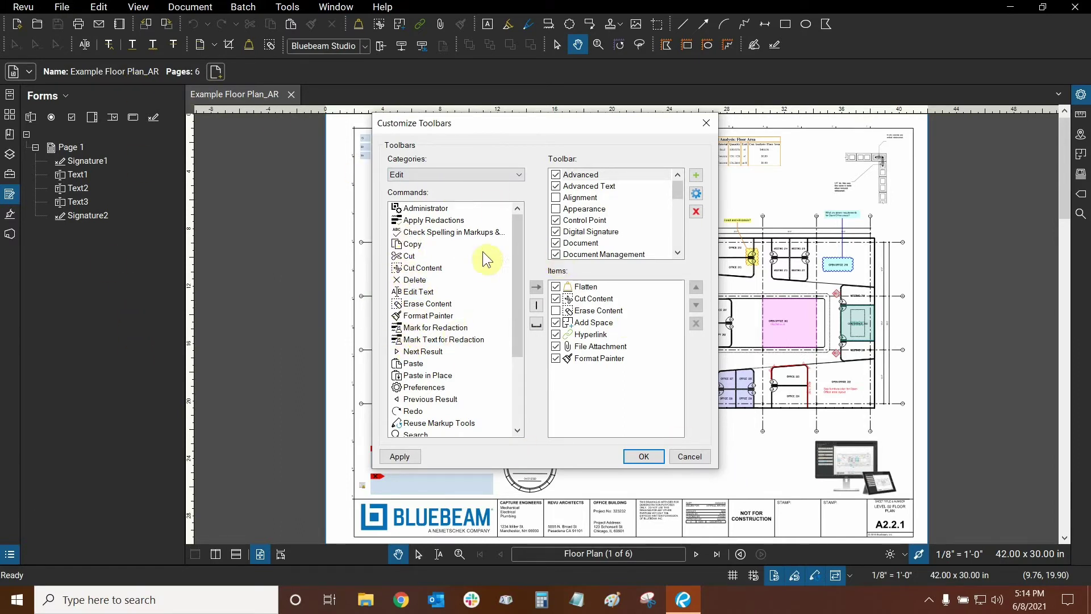
# - Set the command category back to File and select the File toolbar to list its items
pyautogui.click(478, 177)
pyautogui.click(405, 248)
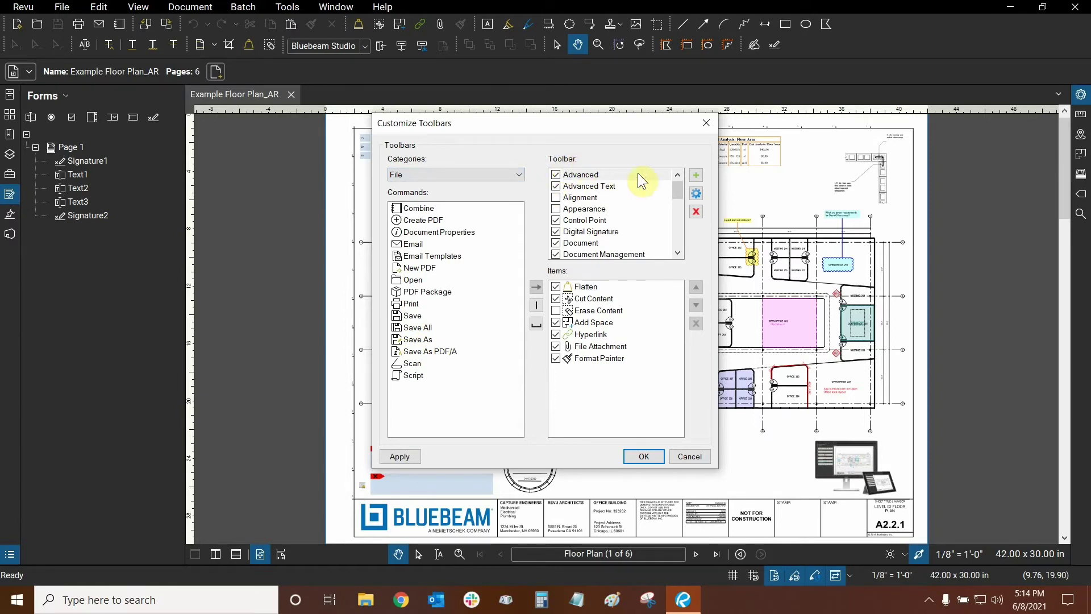
pyautogui.moveTo(680, 192); pyautogui.dragTo(678, 199)
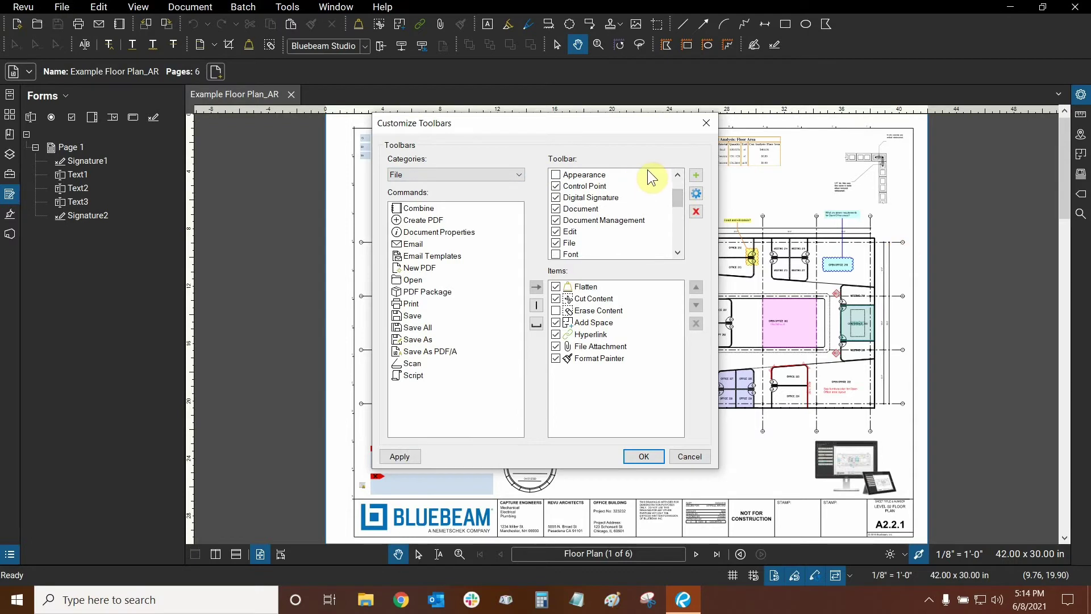
pyautogui.click(569, 244)
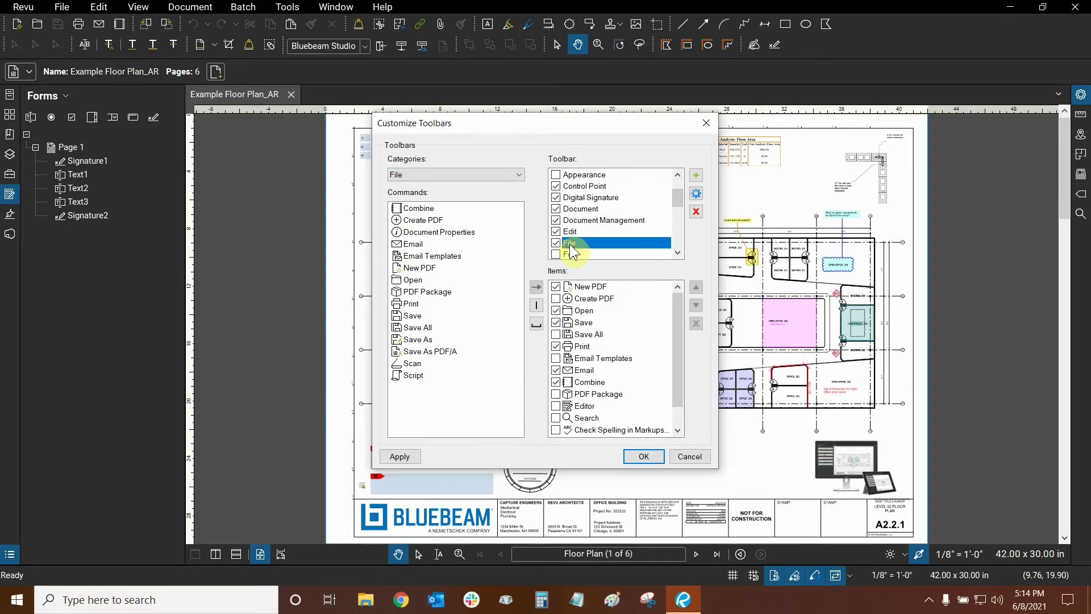
# - Add the Save As command to the items of the File toolbar
pyautogui.click(567, 296)
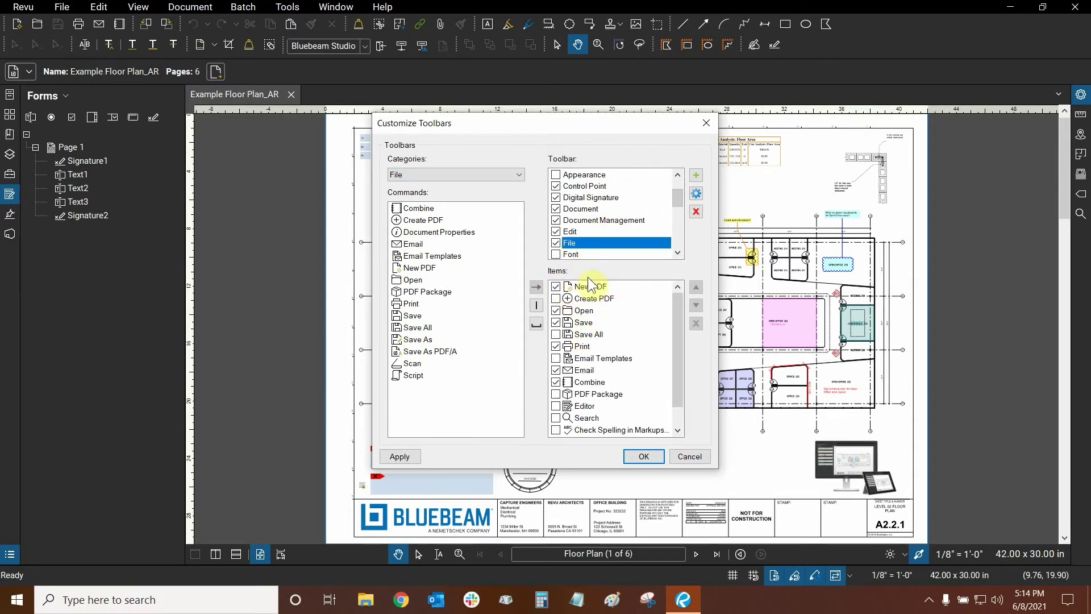
pyautogui.click(586, 311)
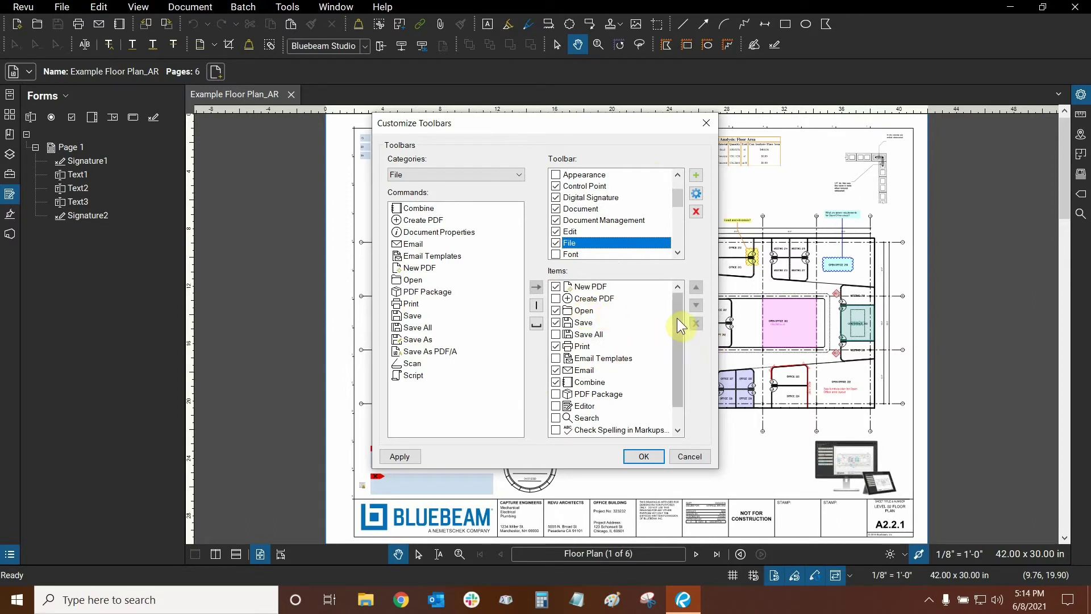
pyautogui.scroll(-1, 677, 341)
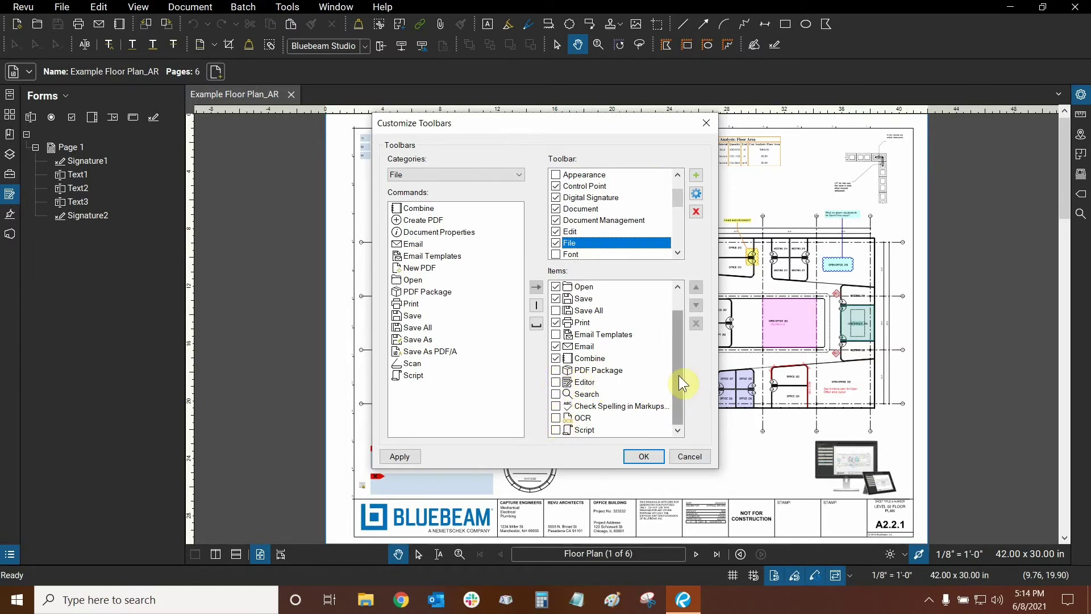
pyautogui.scroll(2, 679, 372)
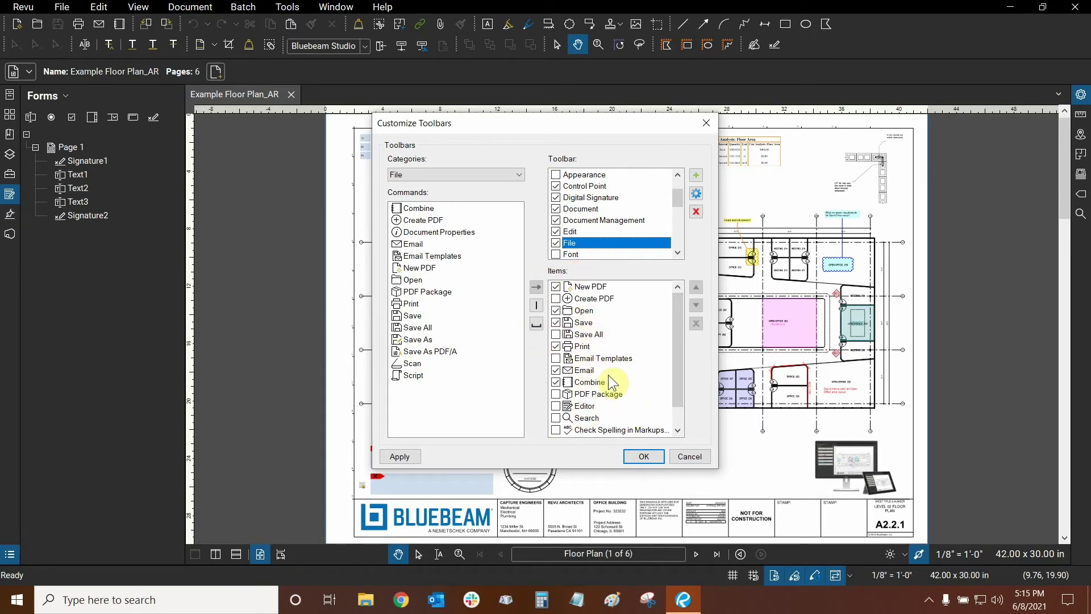
pyautogui.click(420, 340)
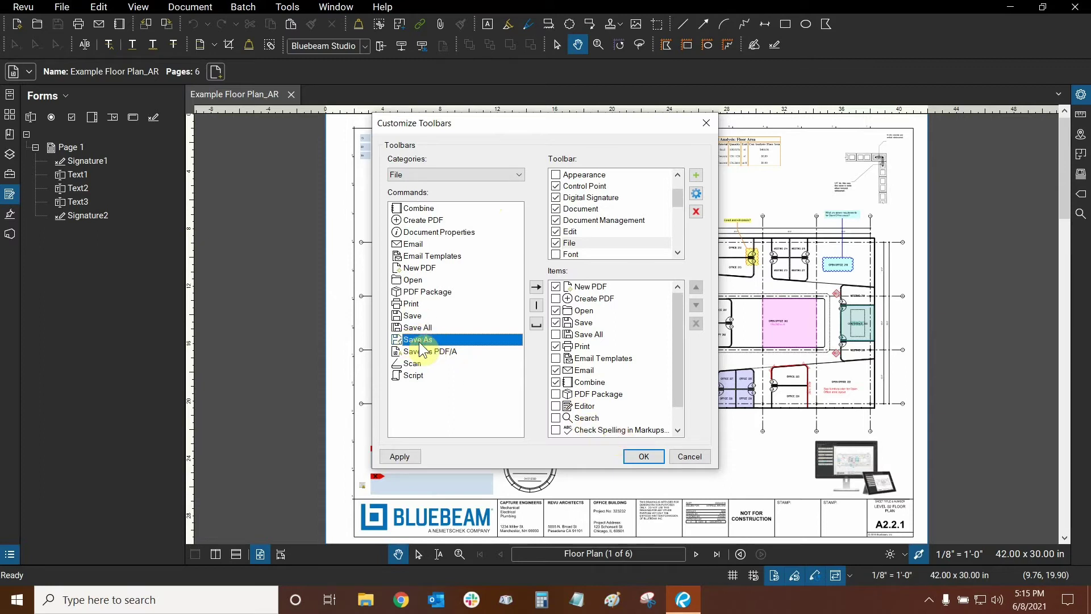
pyautogui.click(537, 288)
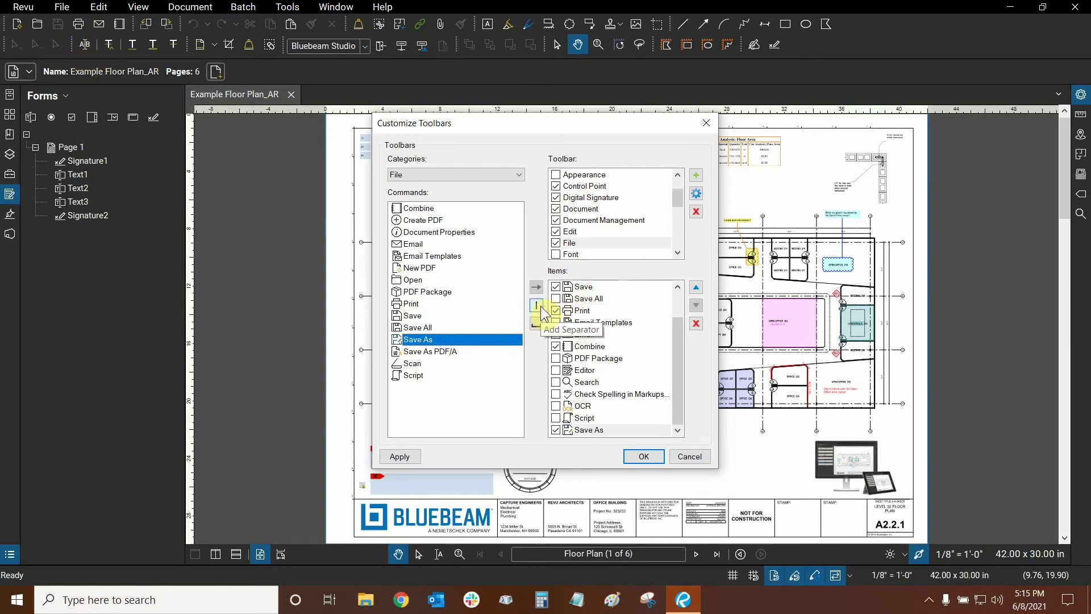
pyautogui.click(97, 46)
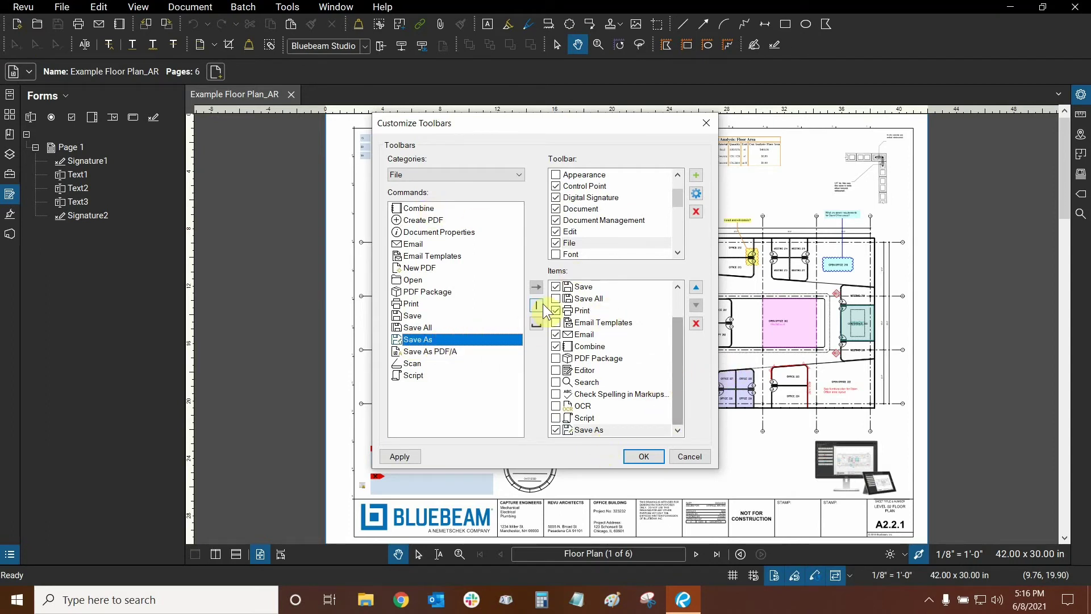
# - Move the Save As item up the File toolbar's item list so it sits directly after Save
pyautogui.click(592, 431)
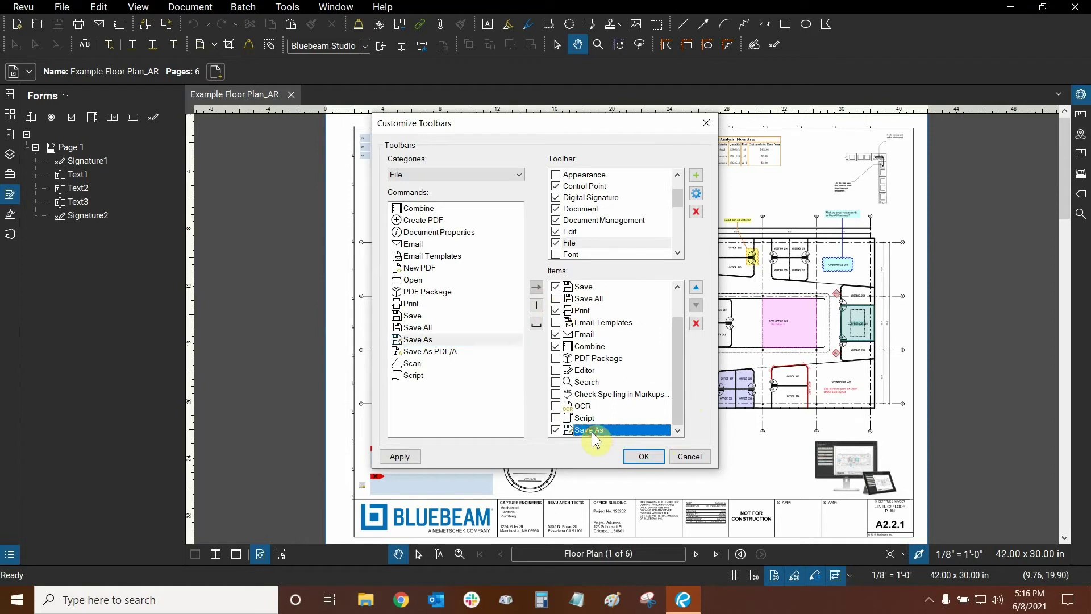
pyautogui.click(697, 288)
pyautogui.click(696, 287)
pyautogui.click(697, 288)
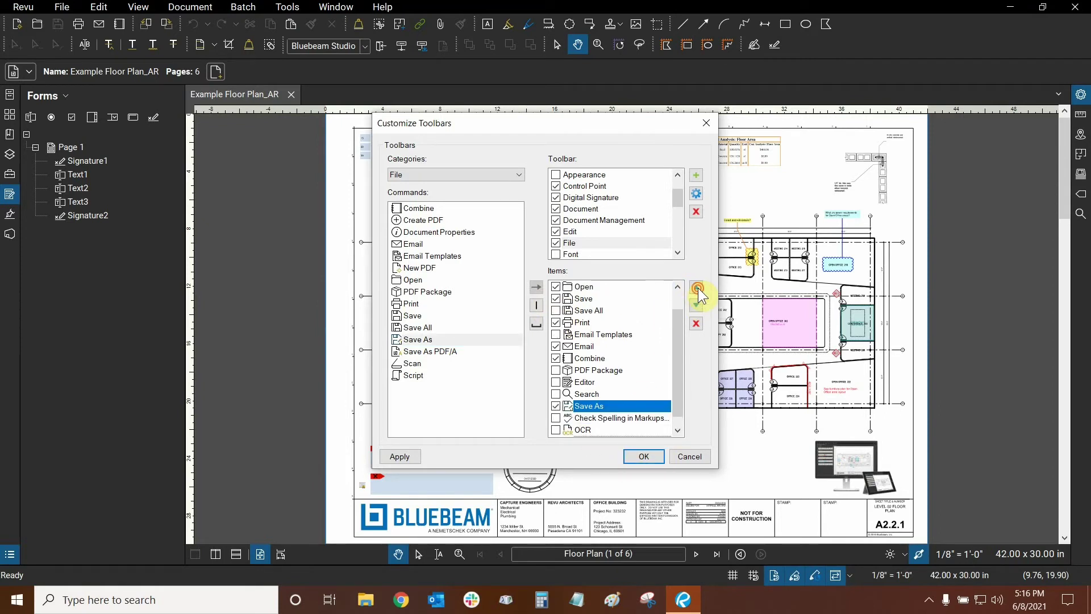
pyautogui.click(697, 288)
pyautogui.click(696, 288)
pyautogui.click(696, 288)
pyautogui.click(697, 287)
pyautogui.click(696, 288)
pyautogui.click(698, 288)
pyautogui.click(698, 288)
pyautogui.click(698, 288)
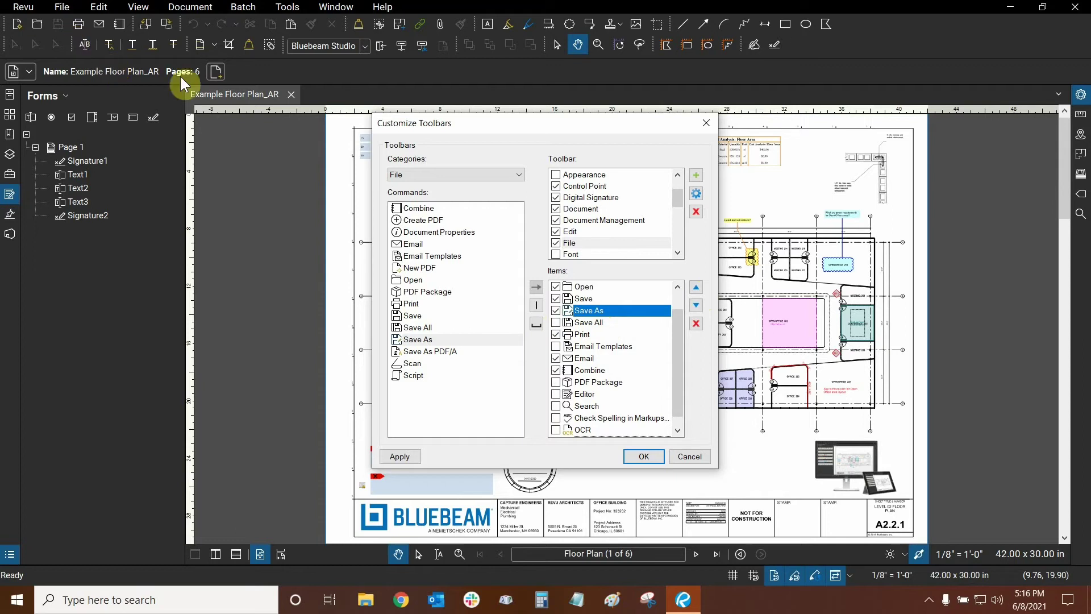
# - Compare the positions of Save As and Save All, and accept the toolbar customization
pyautogui.click(588, 324)
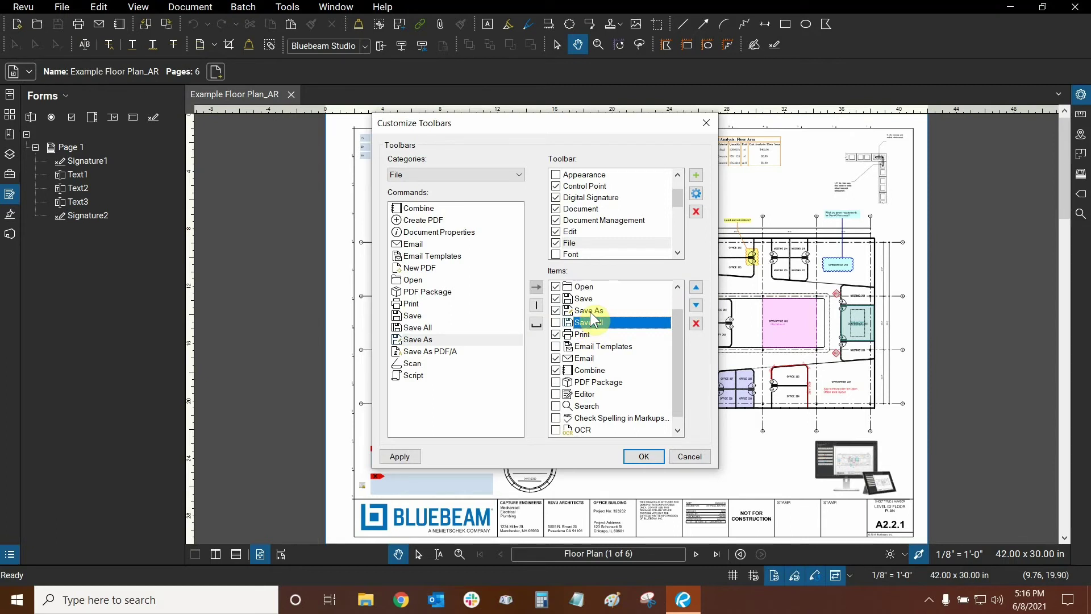
pyautogui.click(592, 311)
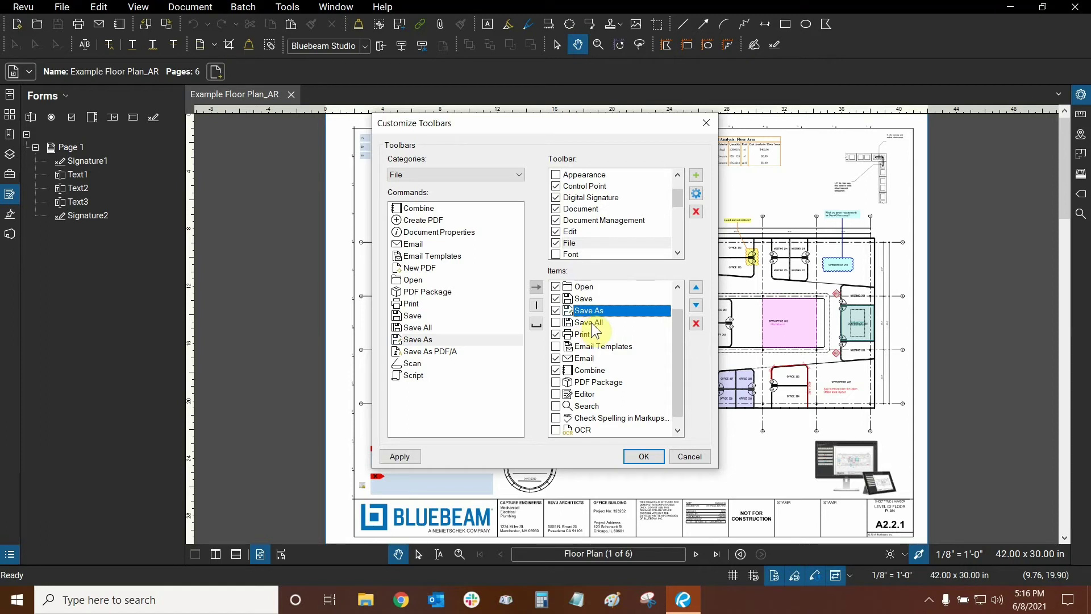
pyautogui.click(591, 324)
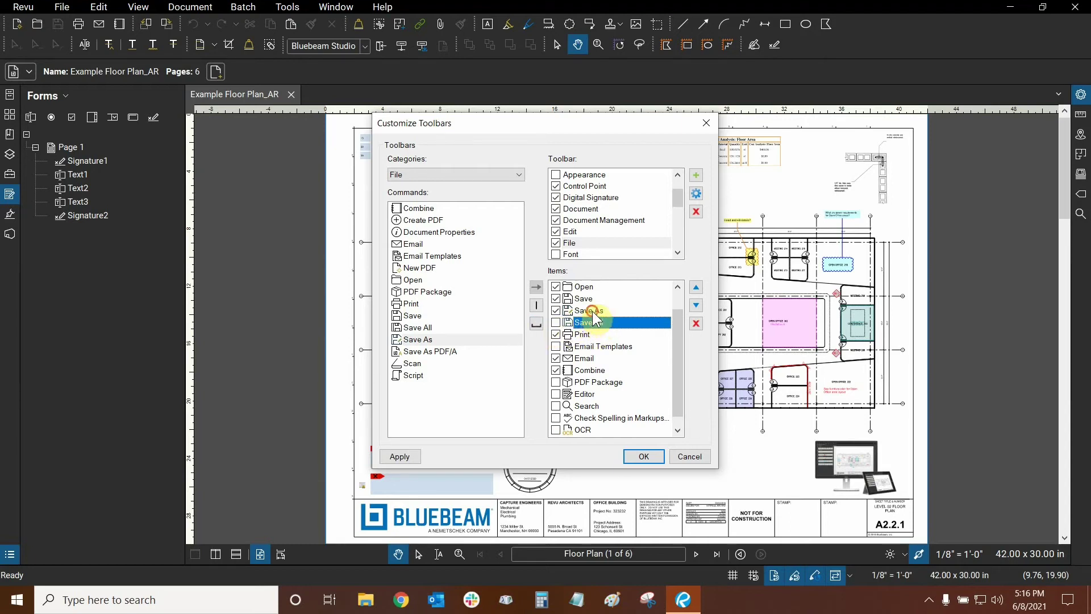
pyautogui.click(591, 311)
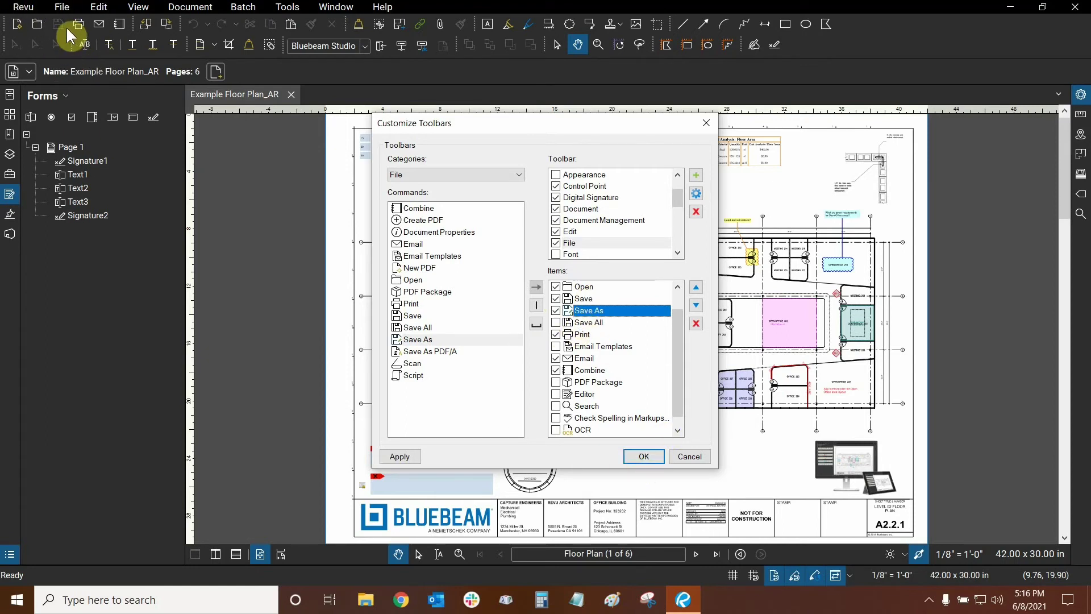
pyautogui.click(650, 458)
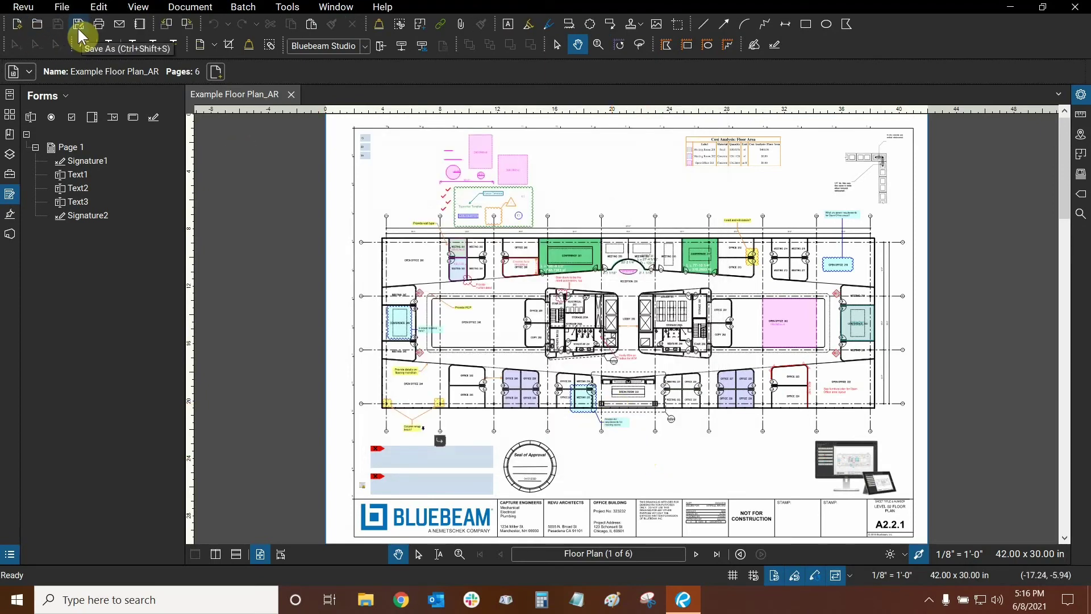
# - Use the new Save As command to save a copy of the floor plan as Example Floor Plan_AR_New.pdf
pyautogui.click(79, 32)
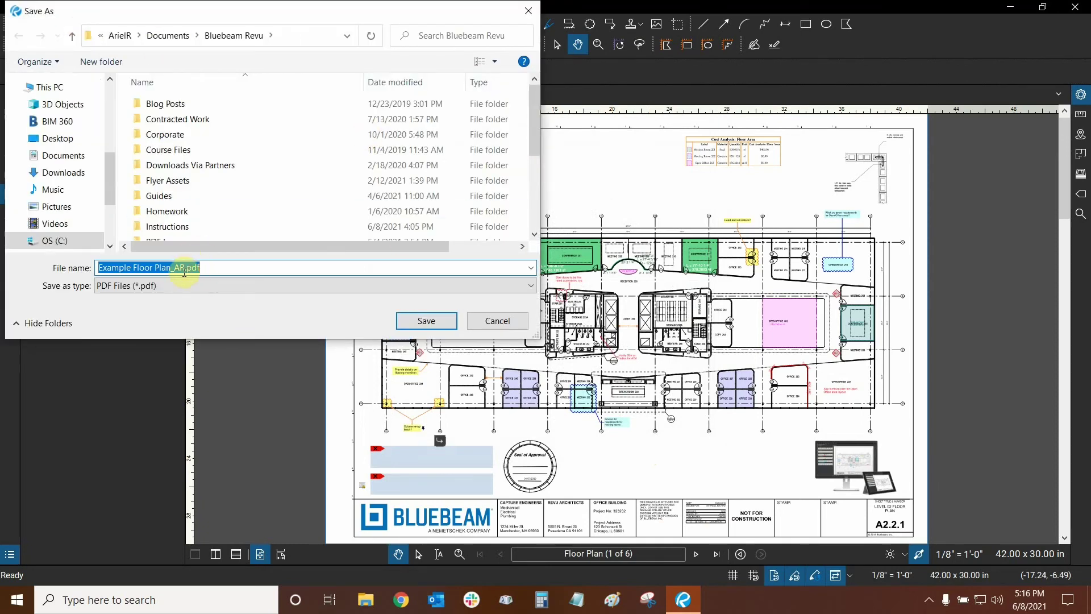
pyautogui.click(184, 268)
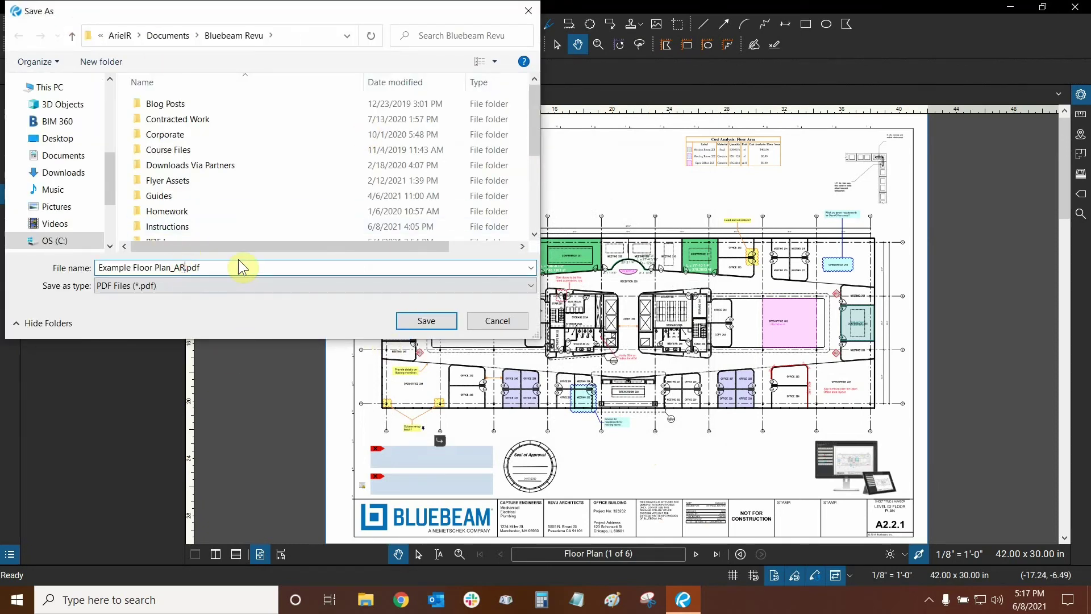
pyautogui.write('_New')
pyautogui.click(434, 327)
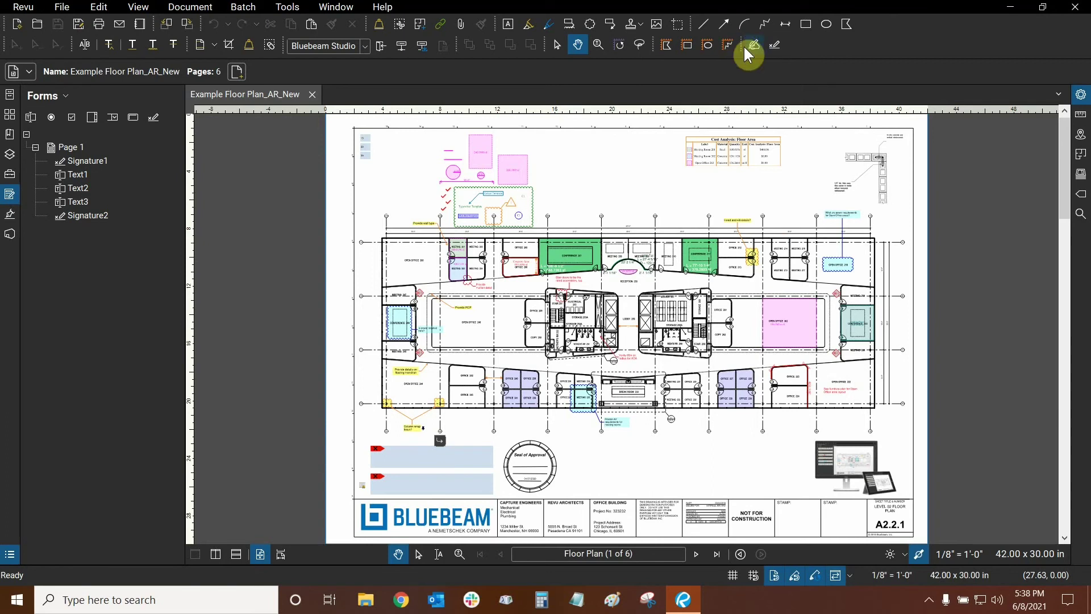
# - Move the Digital Signature toolbar behind the Shapes toolbar, and place the Sketch toolbar after it in the same row
pyautogui.moveTo(741, 45)
pyautogui.mouseDown()
pyautogui.moveTo(872, 43)
pyautogui.moveTo(872, 66)
pyautogui.moveTo(750, 68)
pyautogui.moveTo(870, 66)
pyautogui.moveTo(867, 41)
pyautogui.moveTo(928, 43)
pyautogui.moveTo(946, 24)
pyautogui.moveTo(833, 19)
pyautogui.moveTo(646, 66)
pyautogui.moveTo(655, 48)
pyautogui.mouseUp()
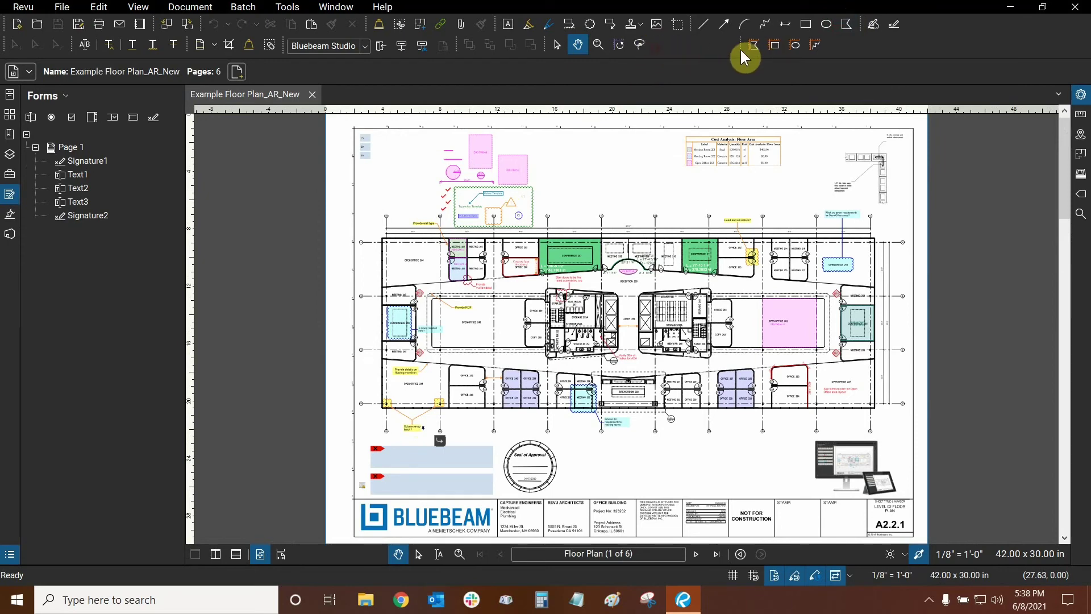
pyautogui.moveTo(892, 45); pyautogui.dragTo(895, 22)
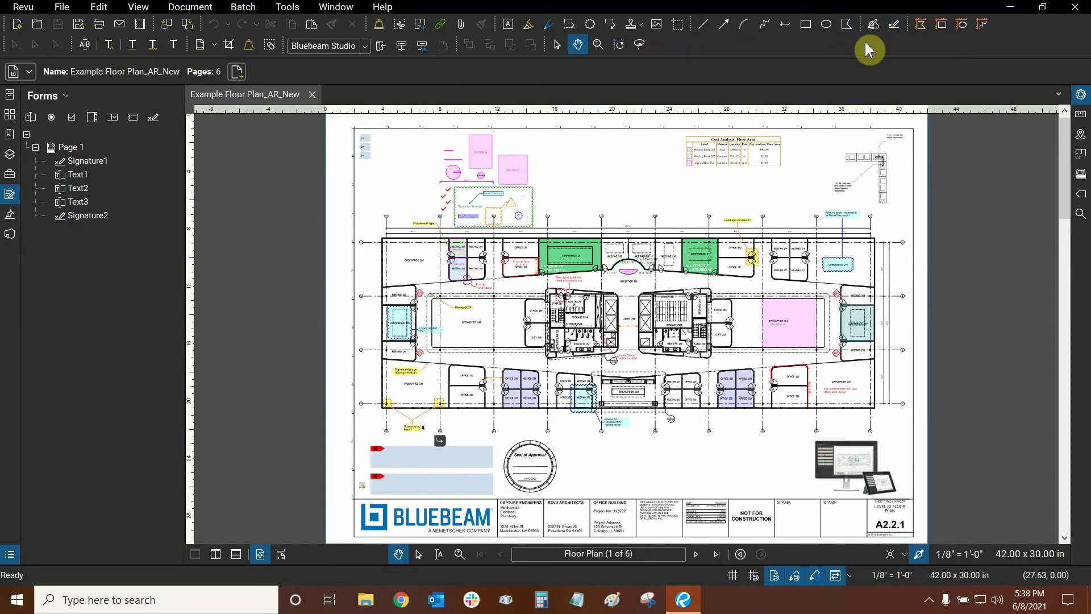
# - Show the Measure toolbar next to the Zoom toolbar and move the Rotation toolbar behind the Sketch toolbar
pyautogui.rightClick(721, 47)
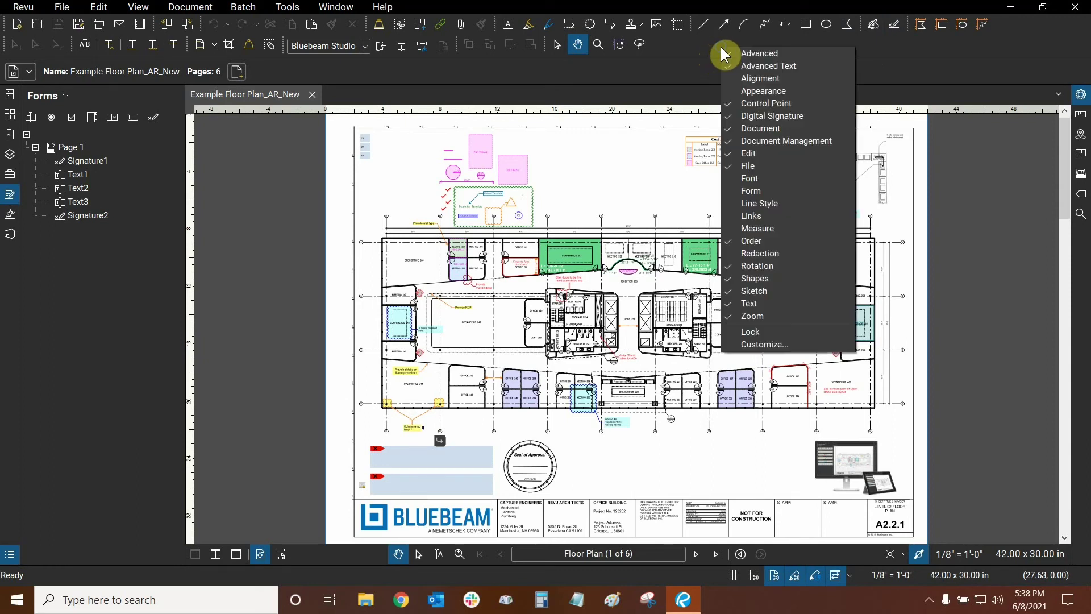
pyautogui.click(759, 230)
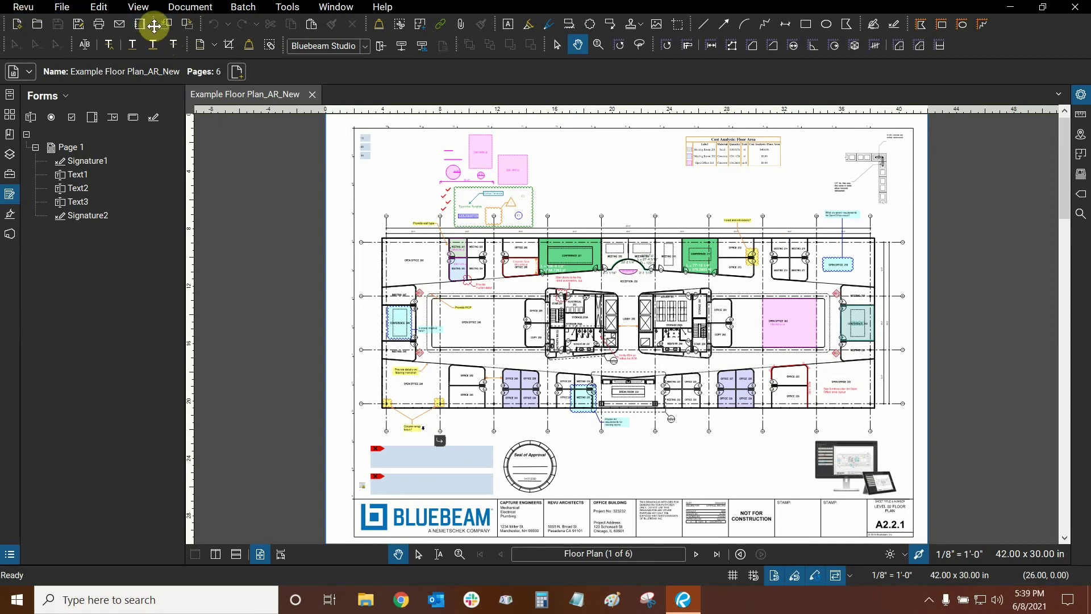
pyautogui.moveTo(154, 25); pyautogui.dragTo(984, 24)
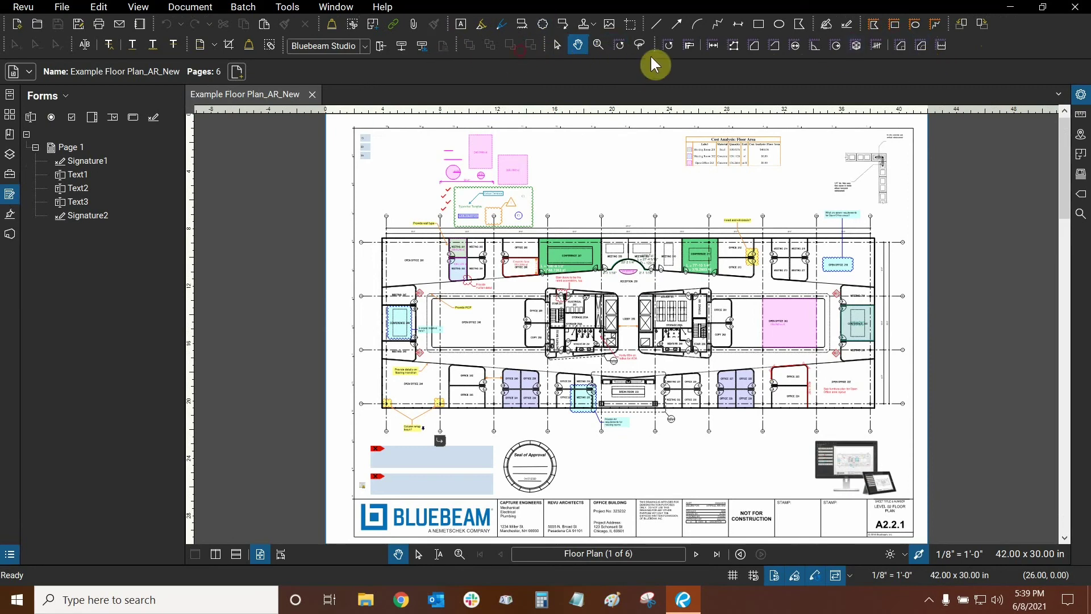
pyautogui.moveTo(657, 45); pyautogui.dragTo(628, 42)
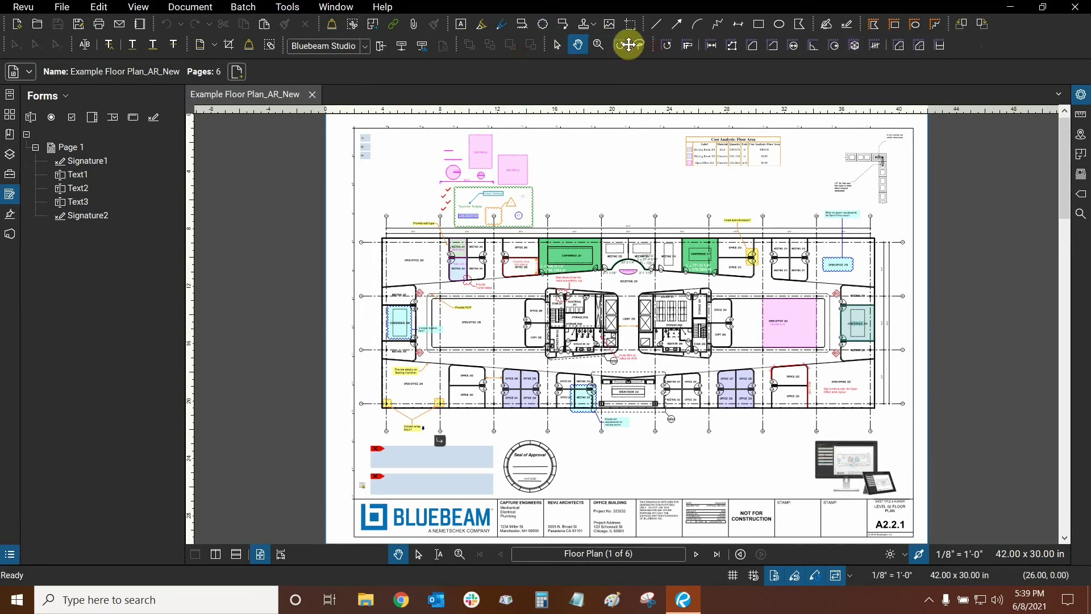
# - Look up the Clockwise and Counterclockwise commands for rotating the view
pyautogui.click(140, 8)
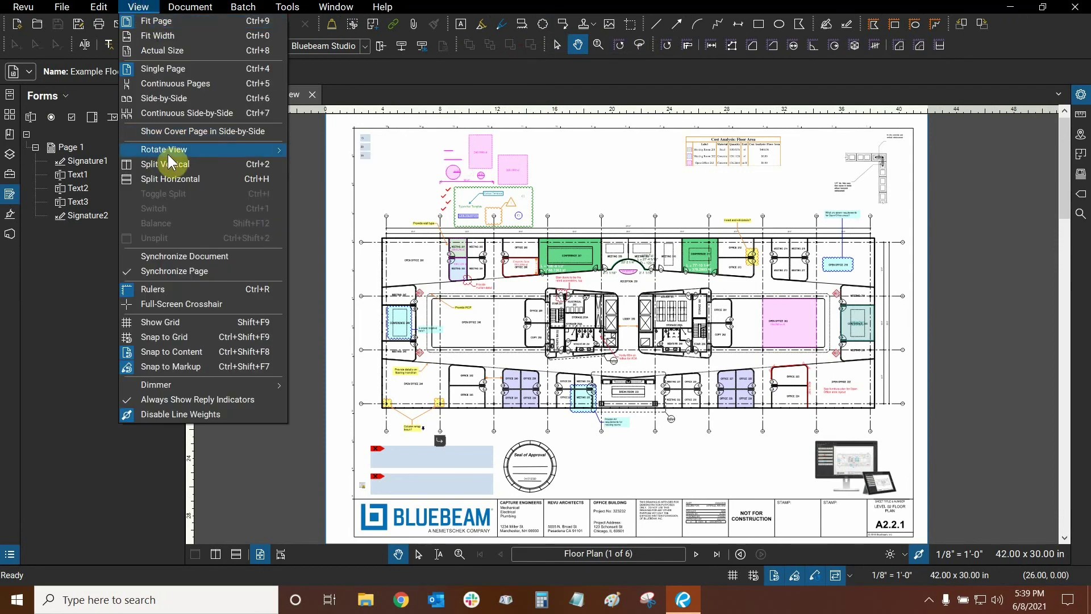
pyautogui.moveTo(169, 152)
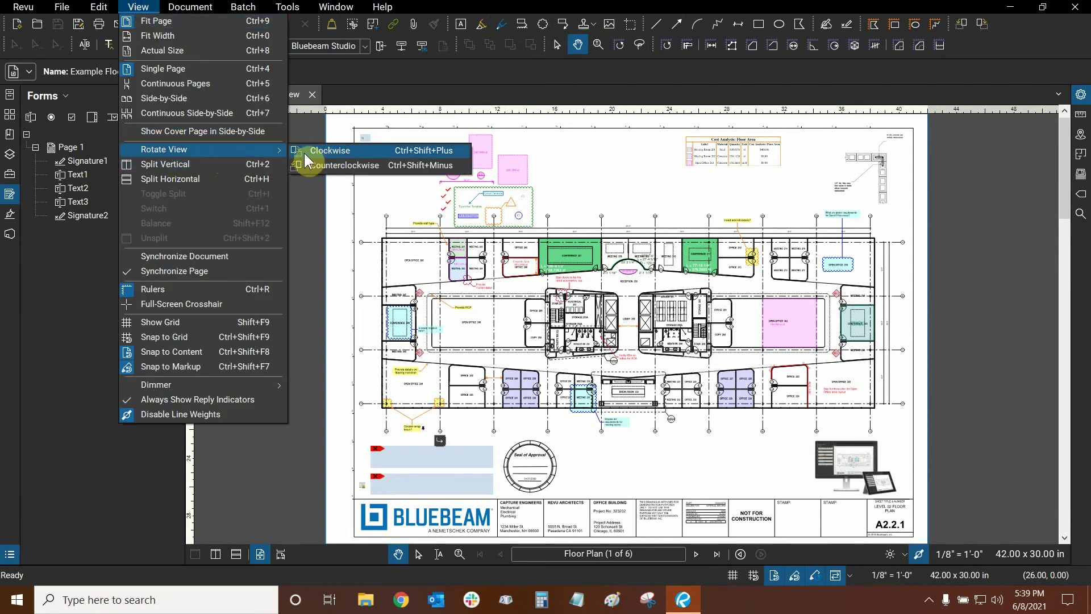
pyautogui.click(532, 12)
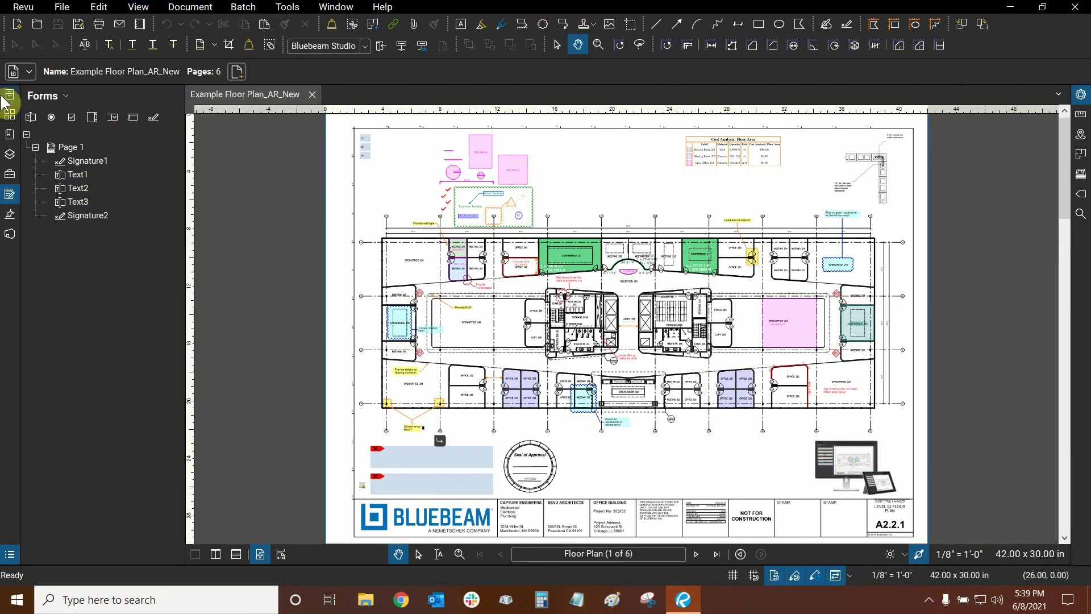
# - Examine the Rotate Pages settings for the selected page thumbnail without applying them, and hide the page thumbnails
pyautogui.click(9, 115)
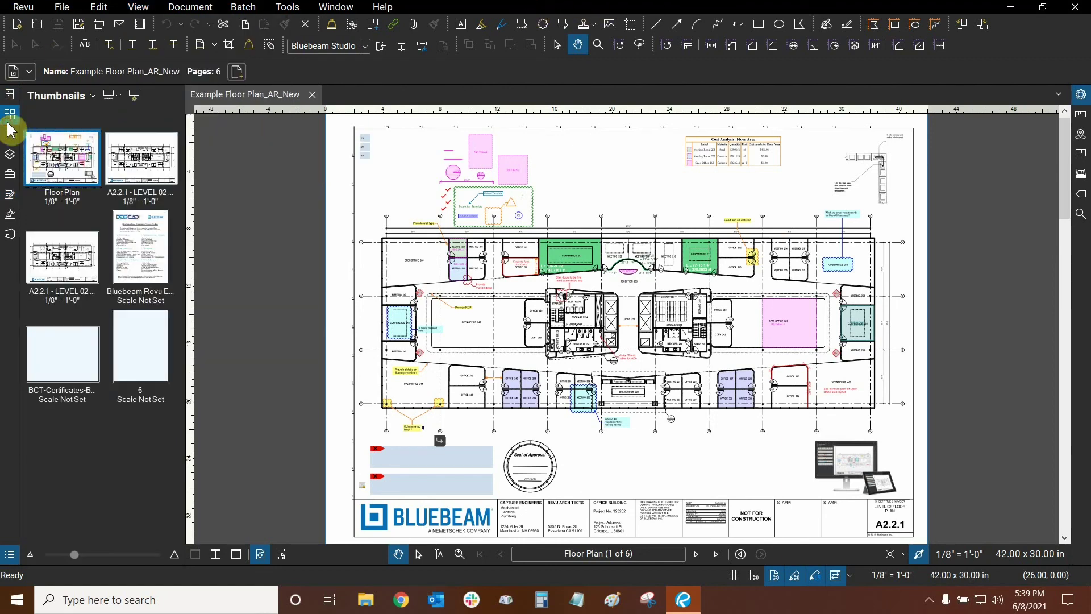
pyautogui.click(69, 96)
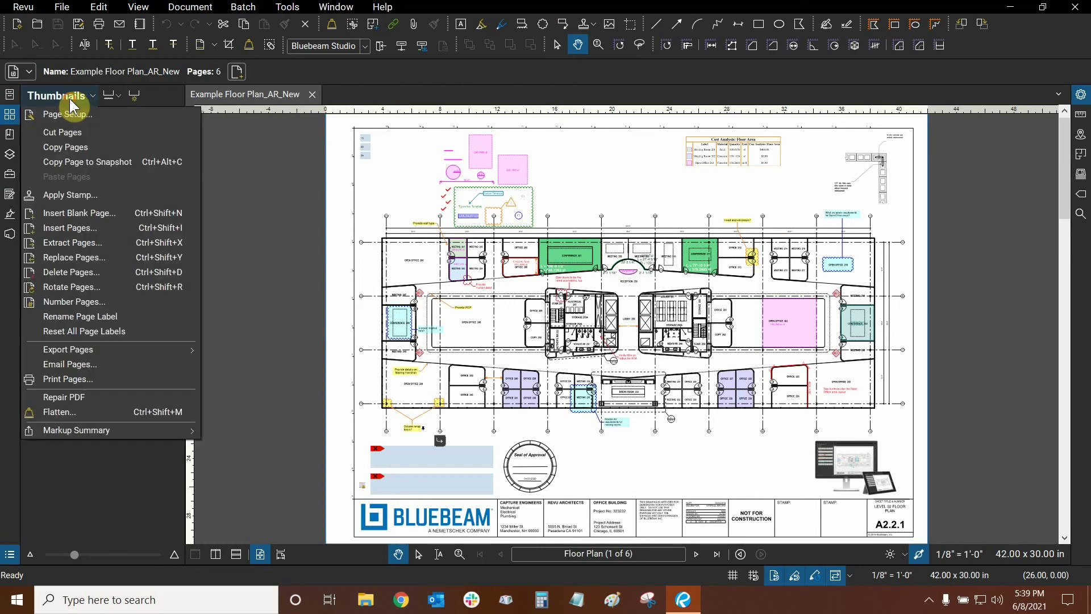
pyautogui.click(82, 290)
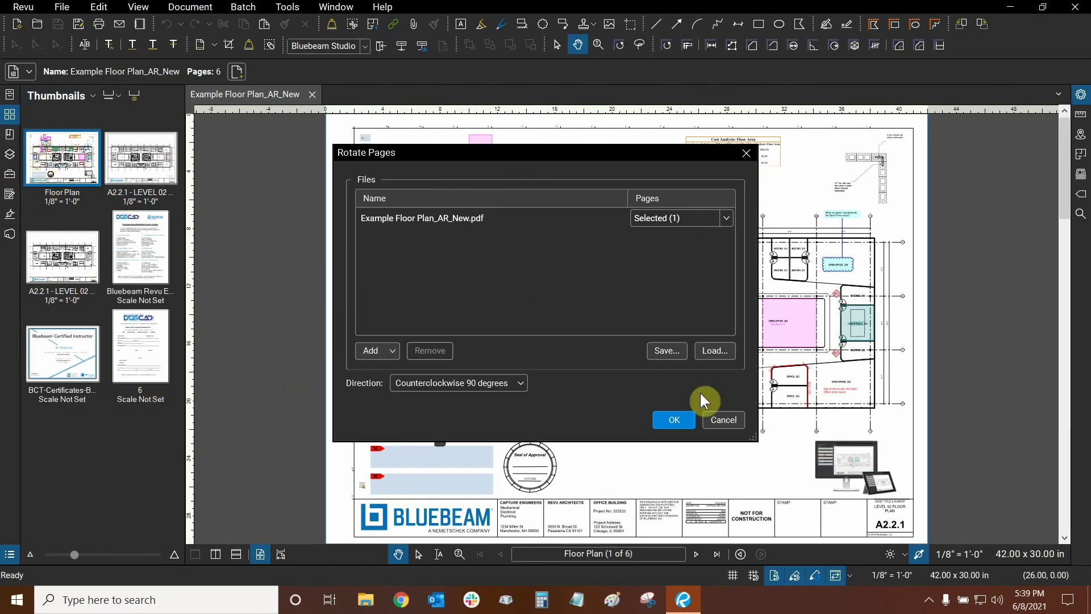
pyautogui.click(724, 420)
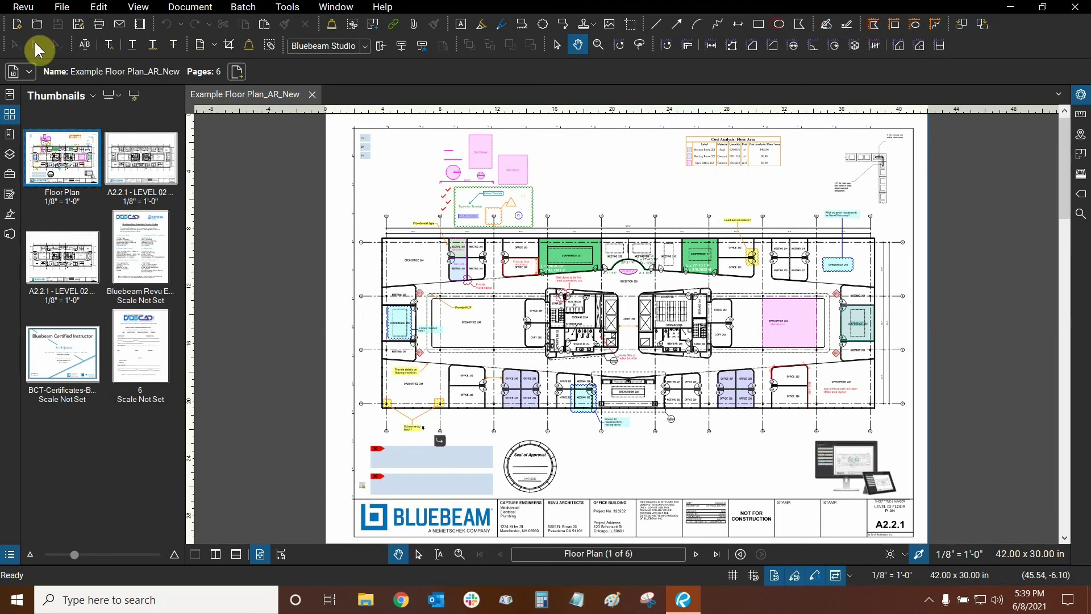
pyautogui.click(10, 115)
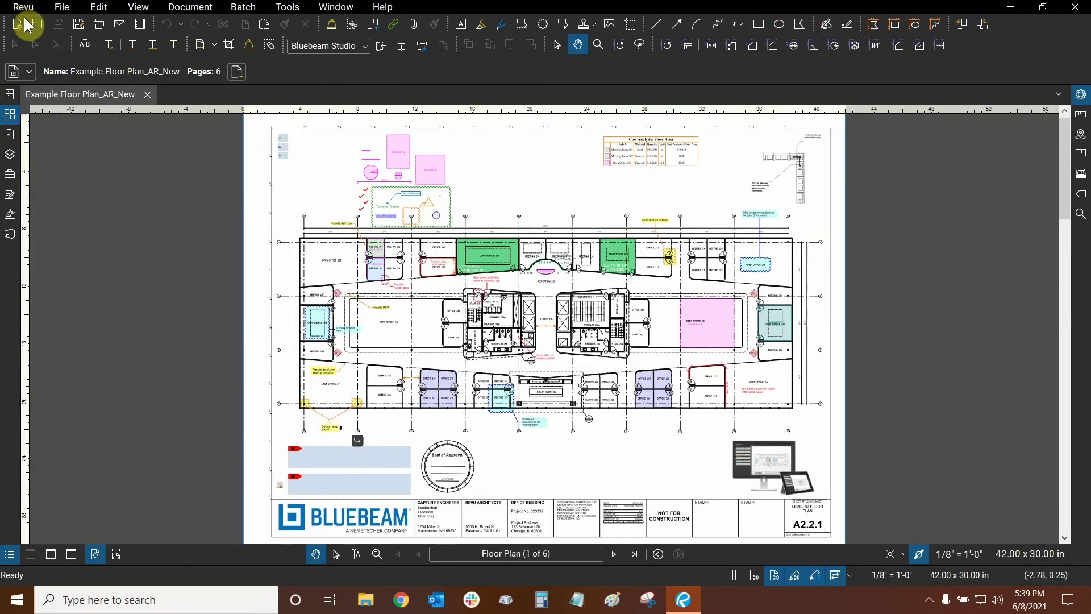